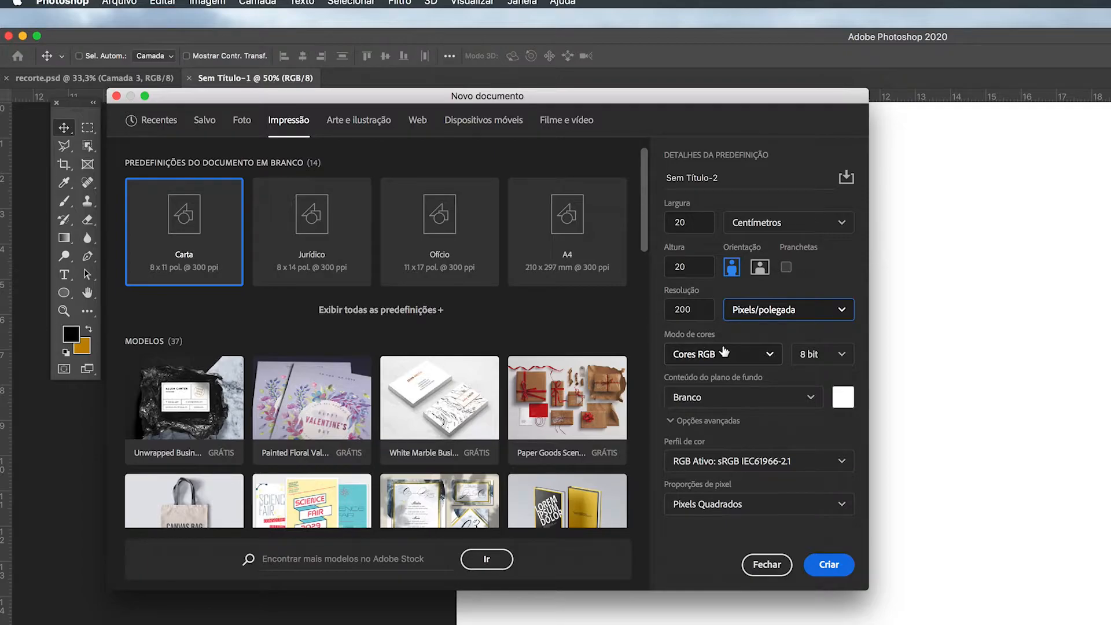
Step: Set the colour mode to Cores RGB and create the 20 × 20 cm document at 200 pixels per inch
left_click(772, 356)
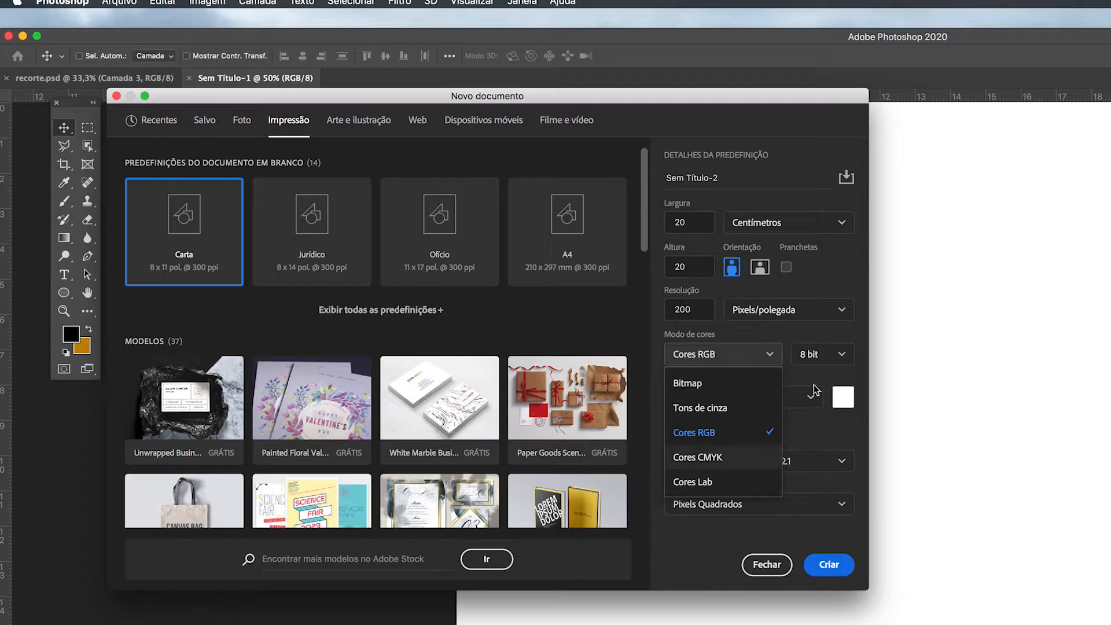
left_click(738, 435)
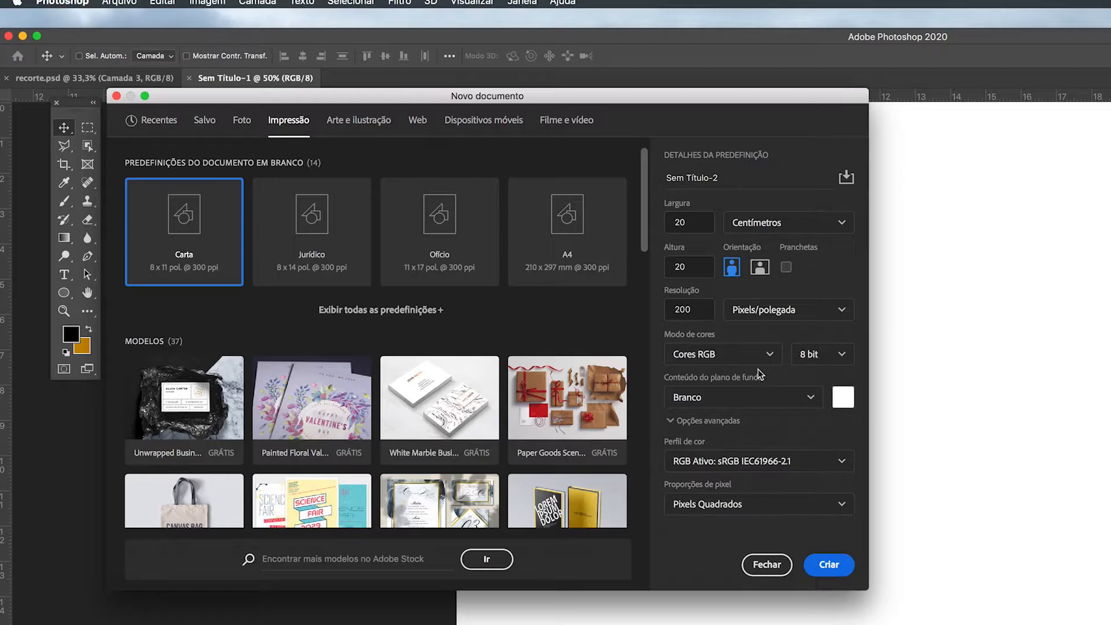
left_click(769, 356)
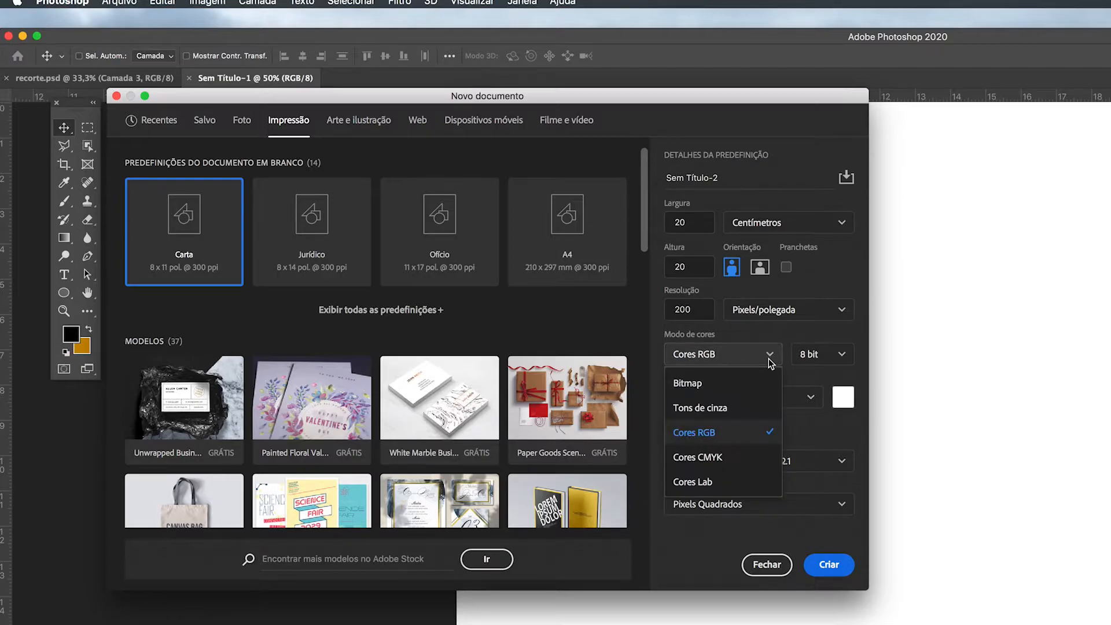
left_click(715, 457)
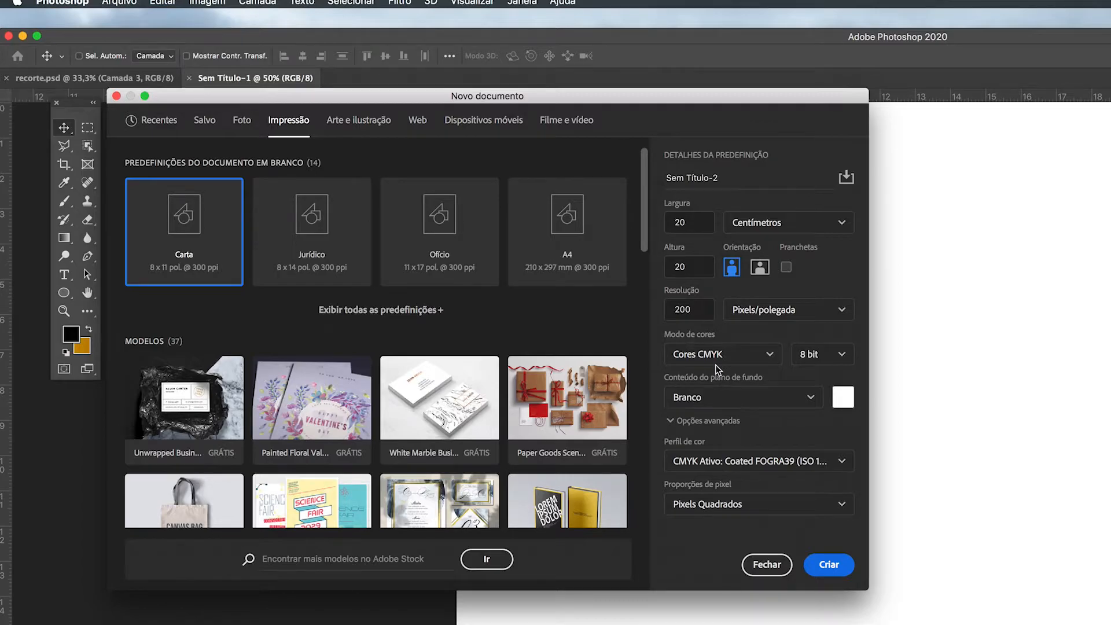
left_click(770, 356)
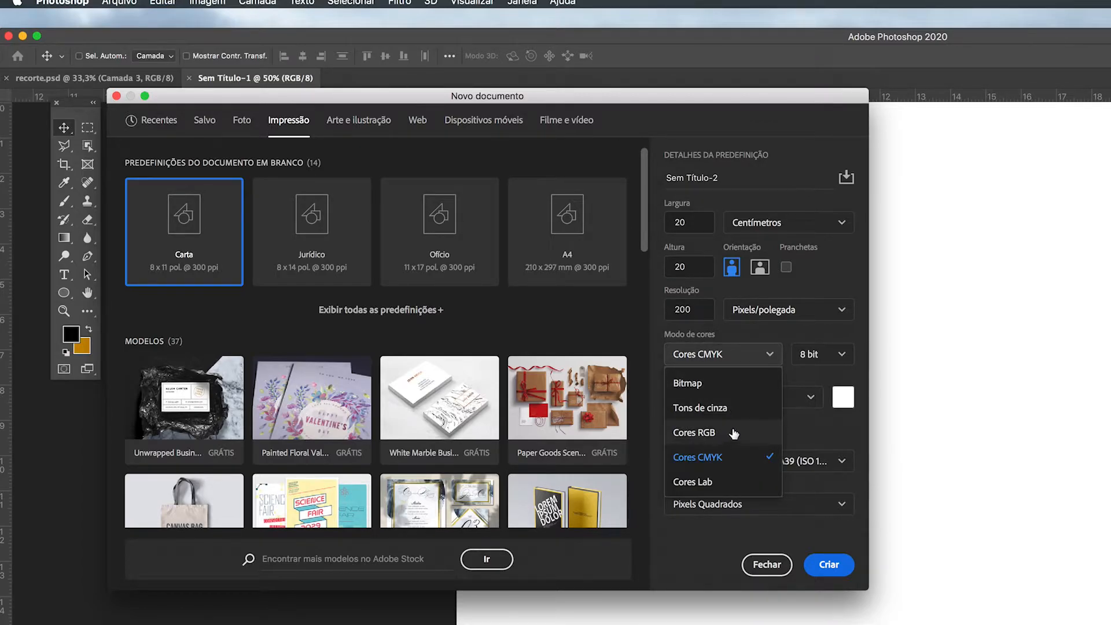
left_click(737, 435)
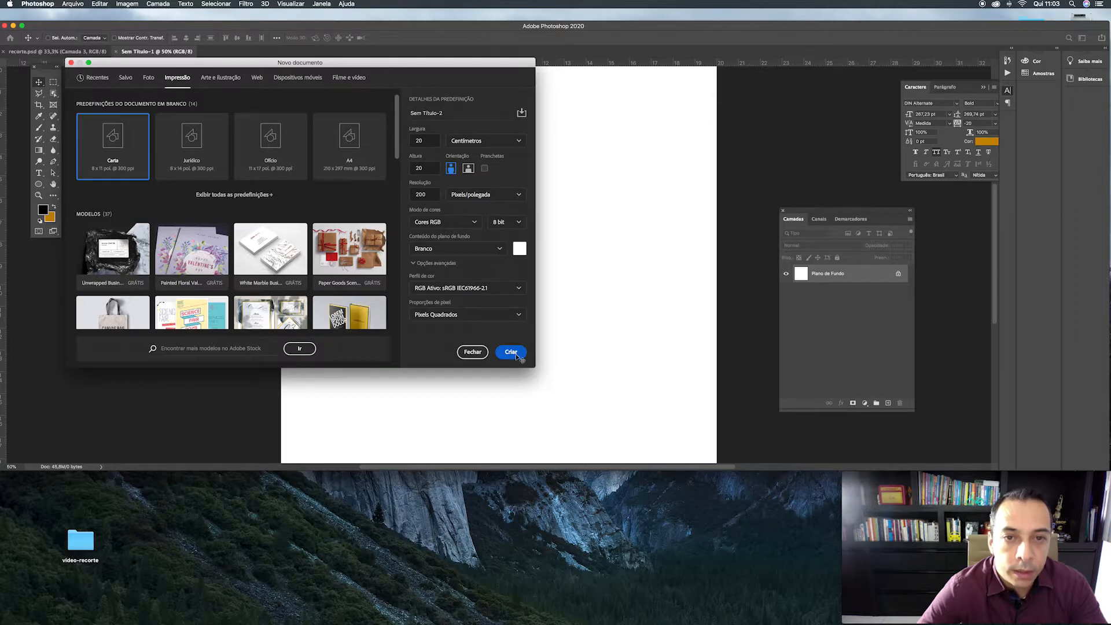
left_click(512, 353)
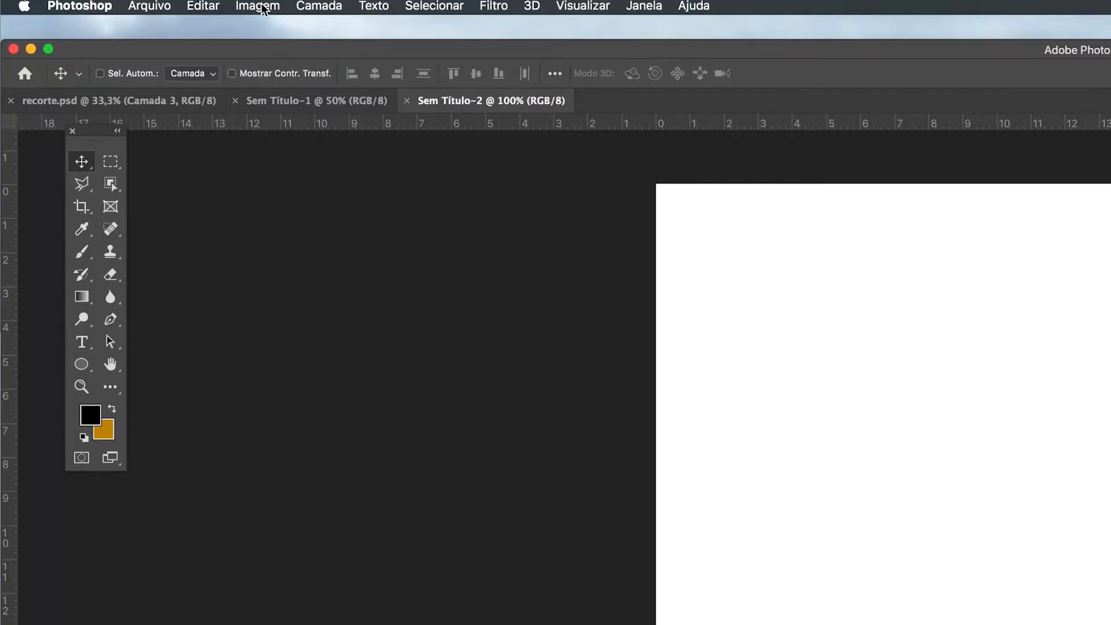
Step: Check the new document's image size in Centímetros and close the dialog without applying changes
left_click(258, 7)
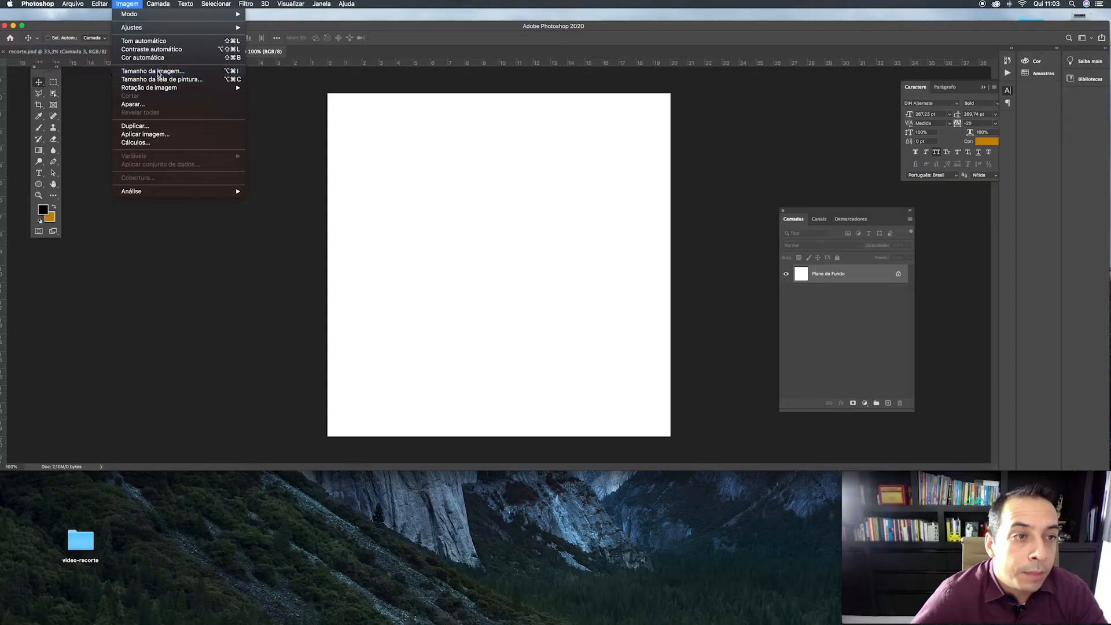
left_click(317, 138)
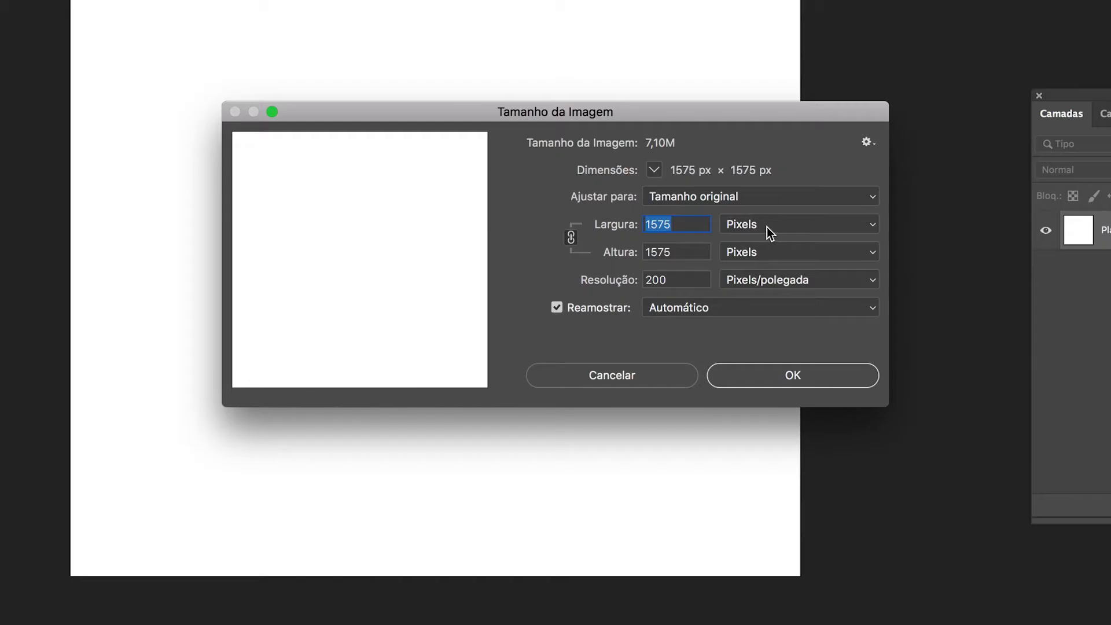
left_click(655, 273)
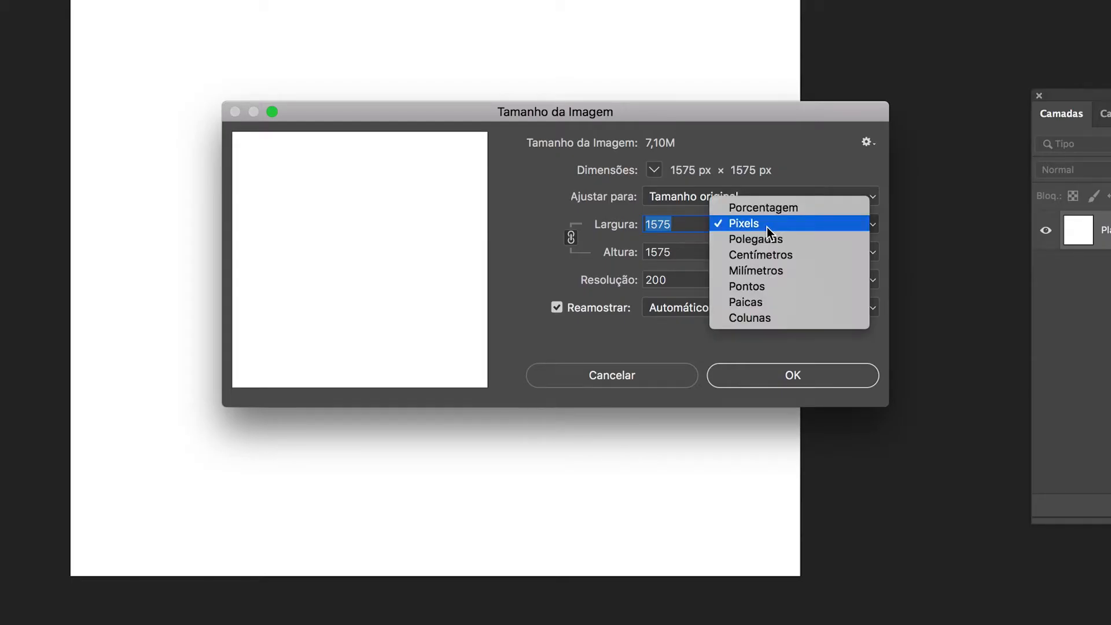
left_click(537, 202)
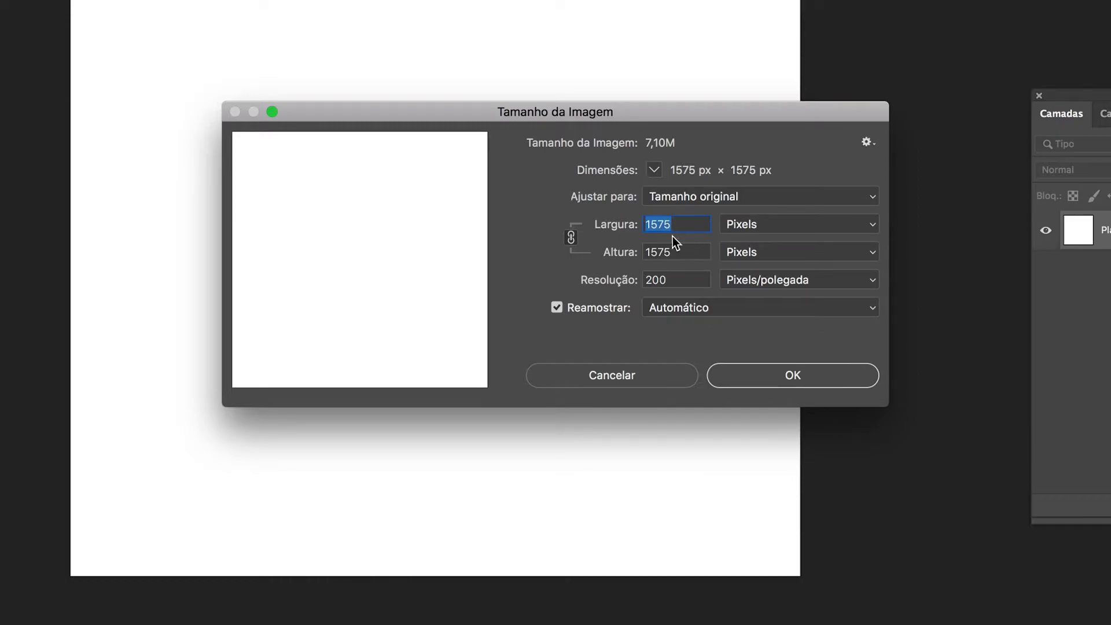
left_click(680, 253)
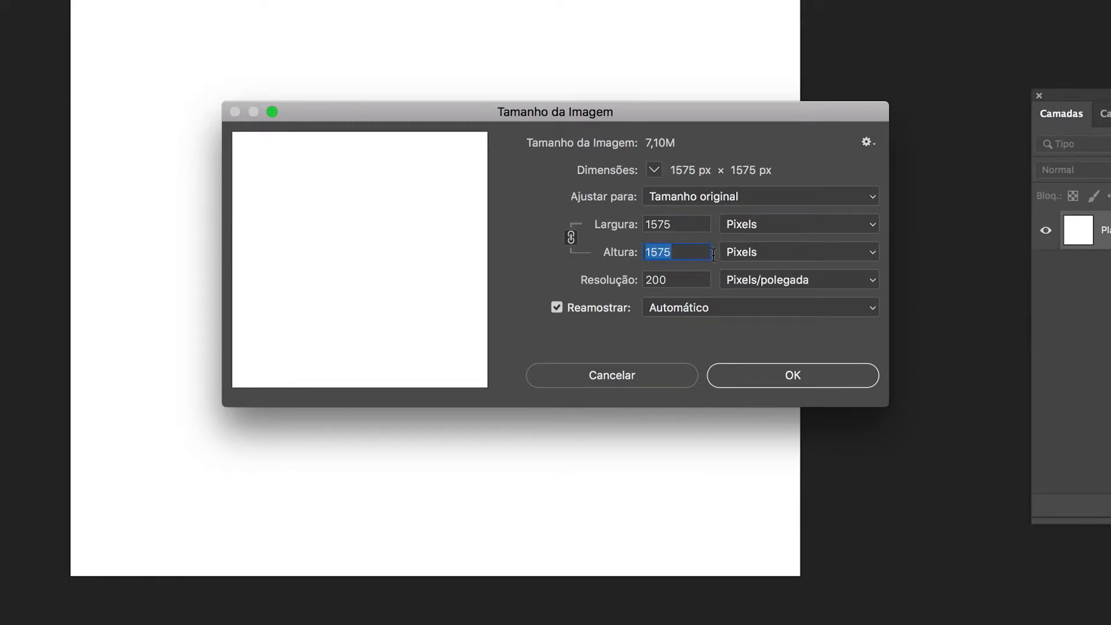
left_click(780, 225)
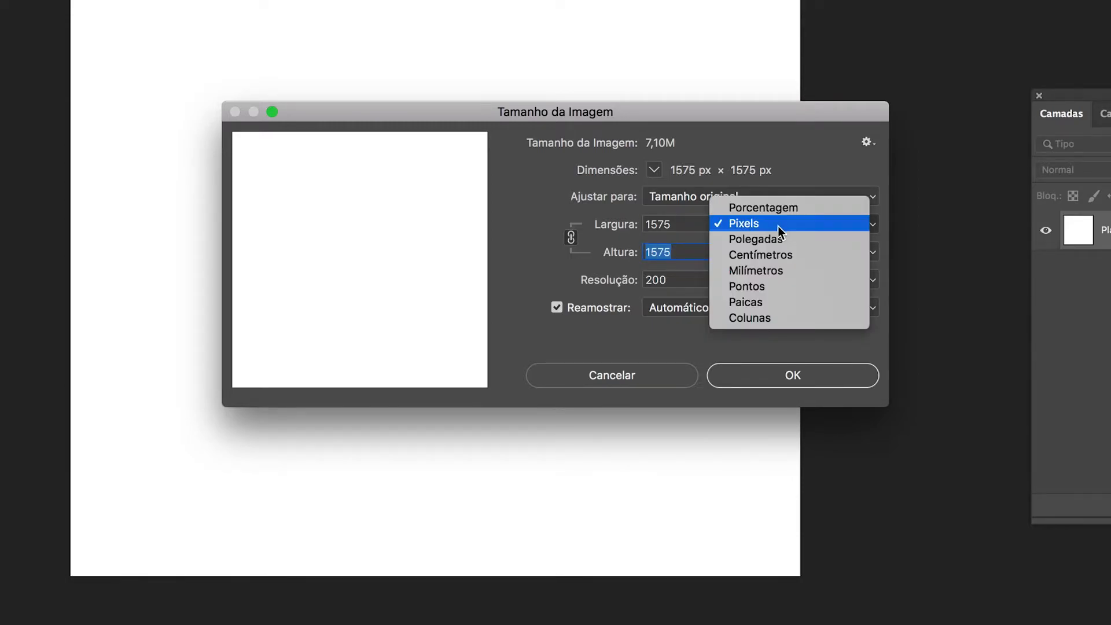
left_click(802, 256)
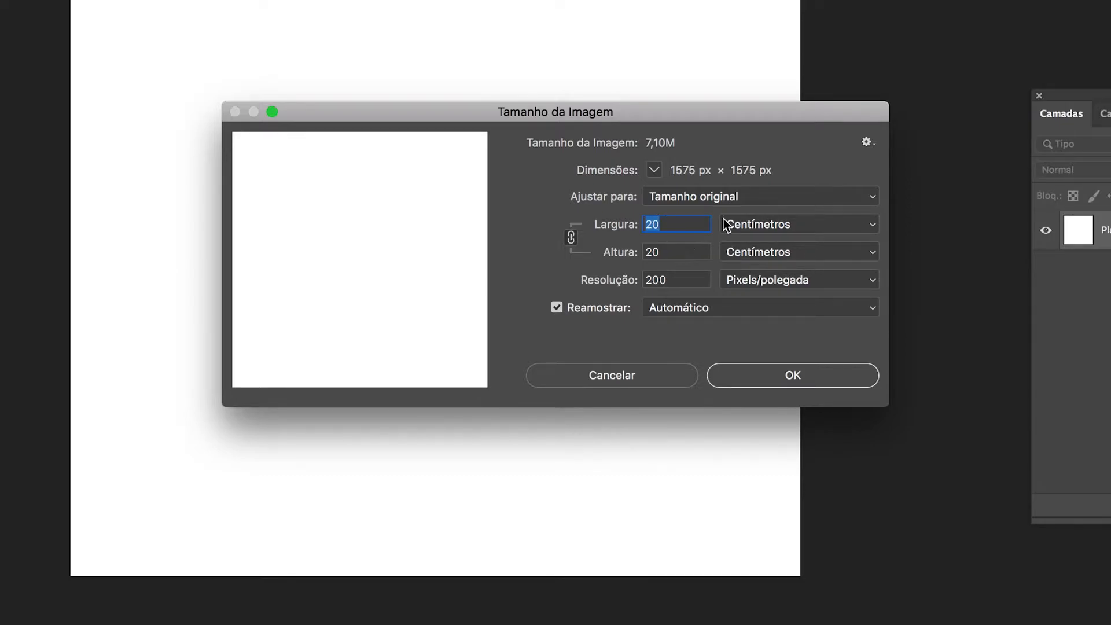
left_click(665, 377)
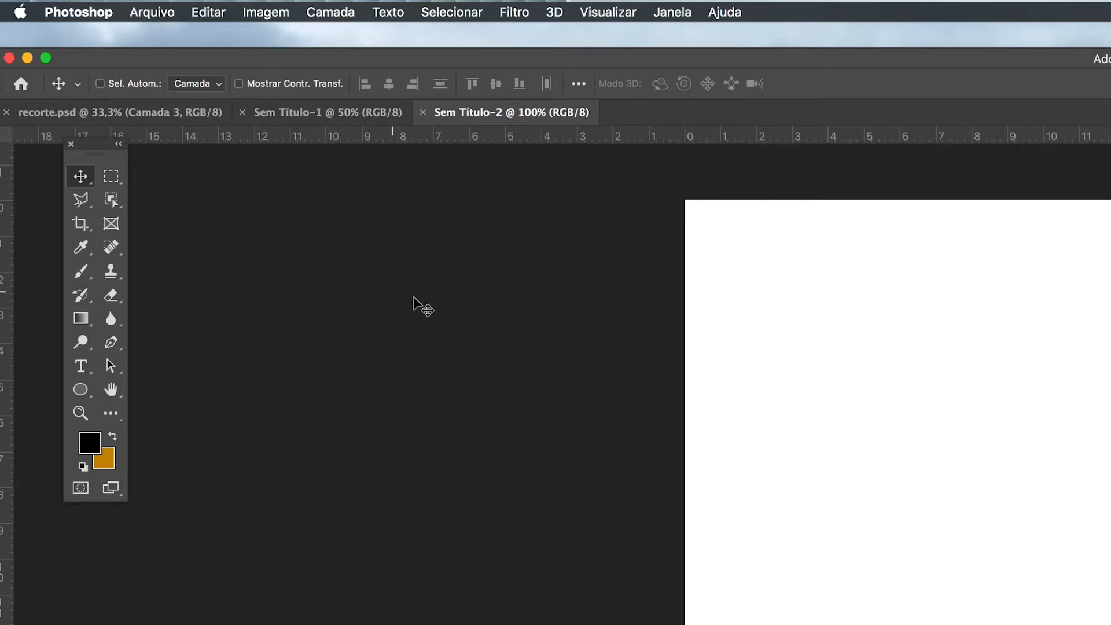
Step: View the whole recorte.psd composition and return to the Sem Título-2 document
left_click(128, 115)
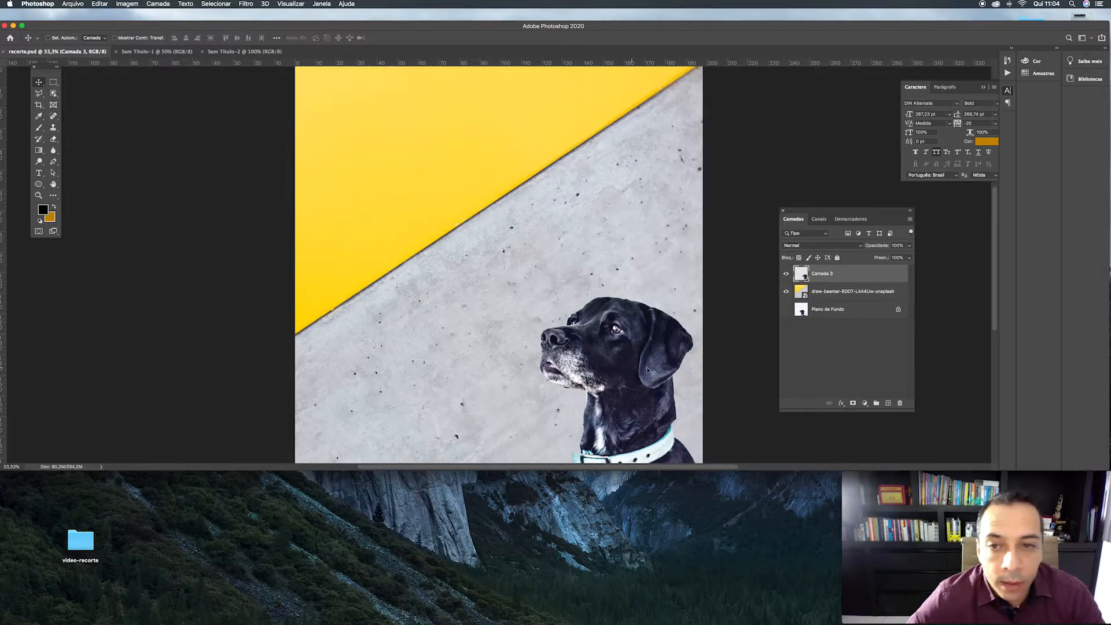
key("super+minus")
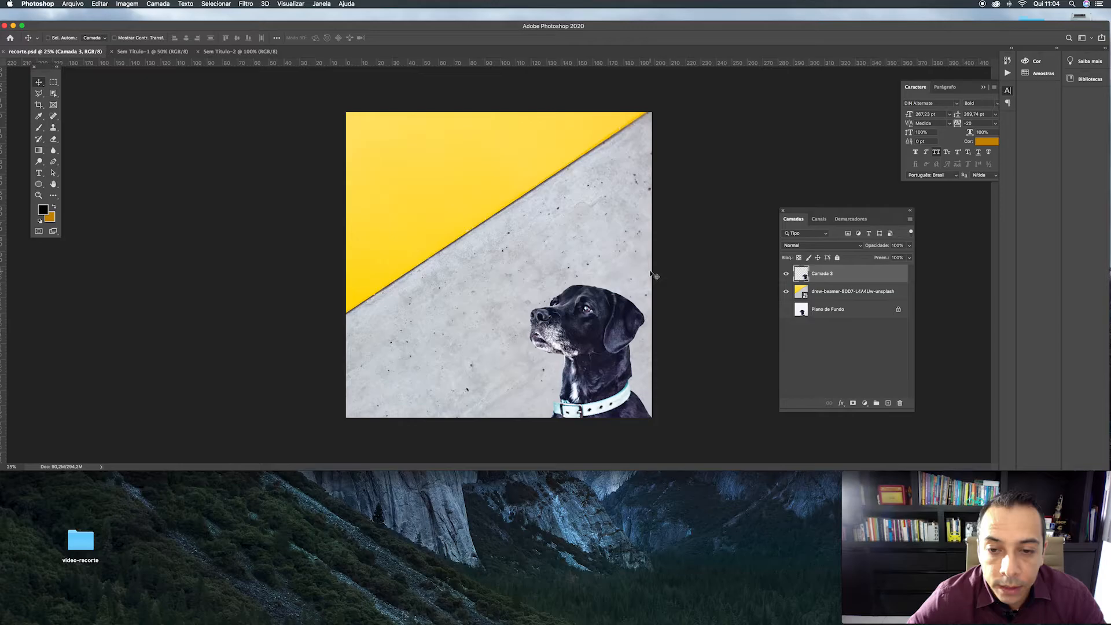
left_click(230, 53)
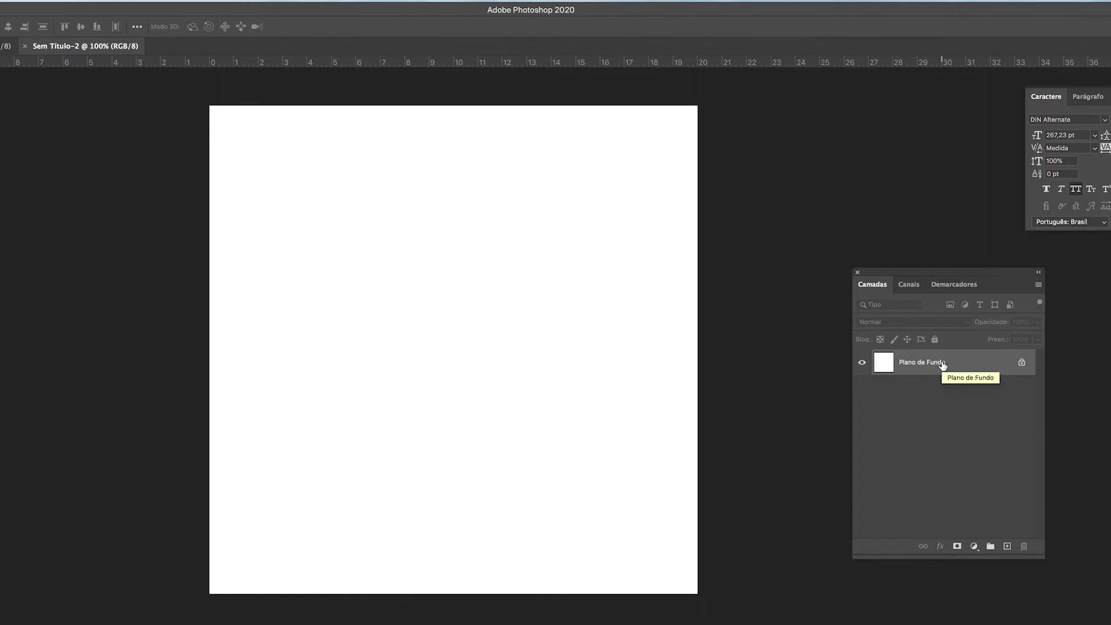
Step: Add a new layer and set the background colour to green 00c646
left_click(1008, 547)
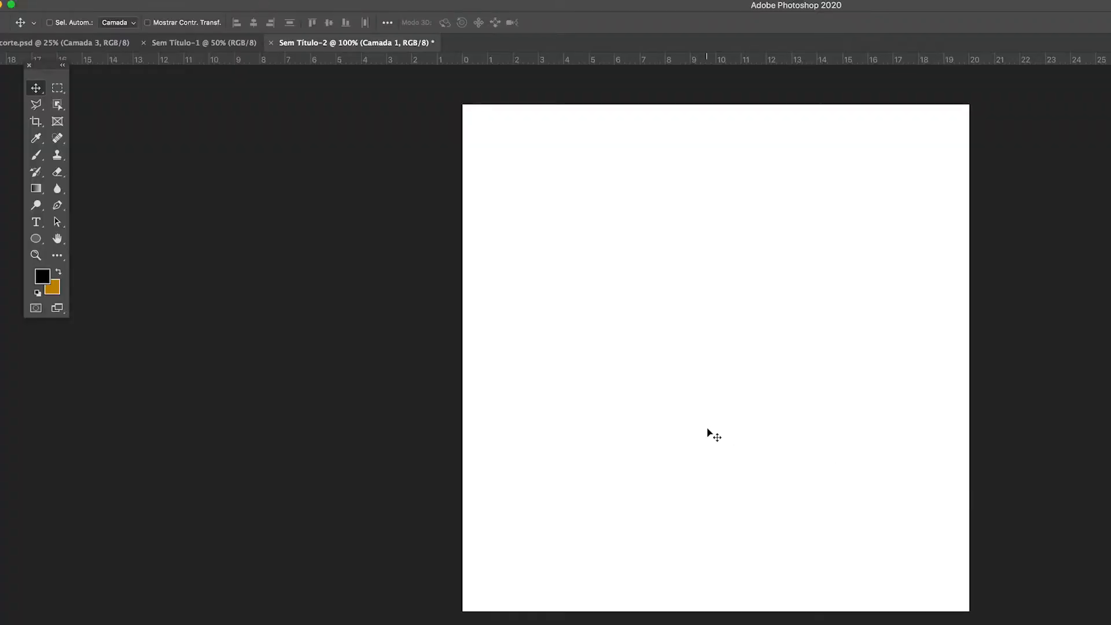
left_click(53, 288)
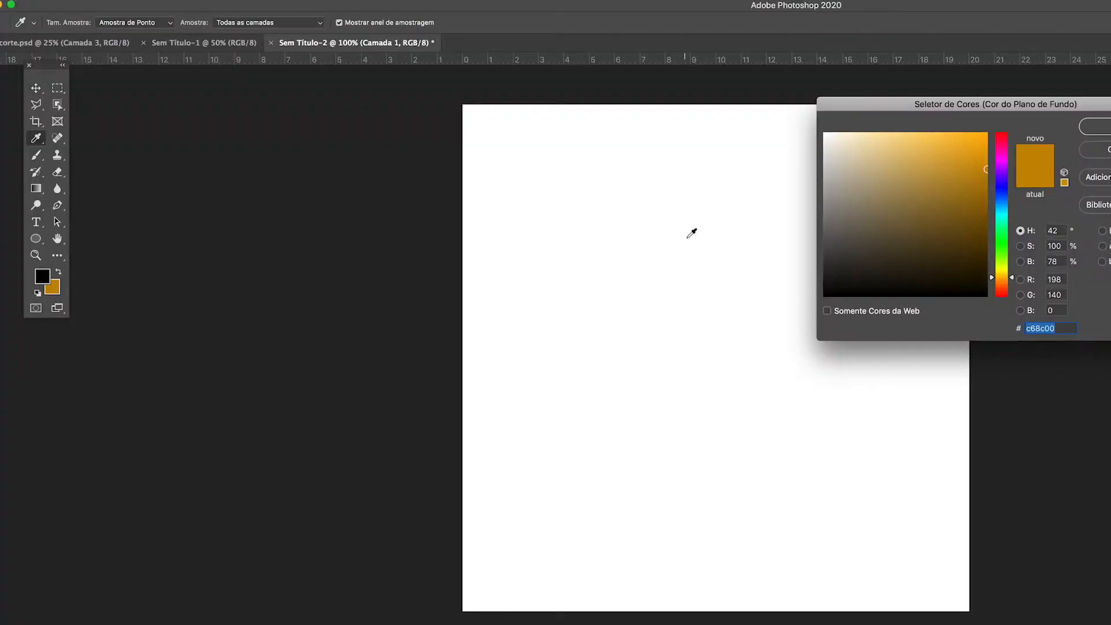
left_click_drag(1004, 244, 1008, 233)
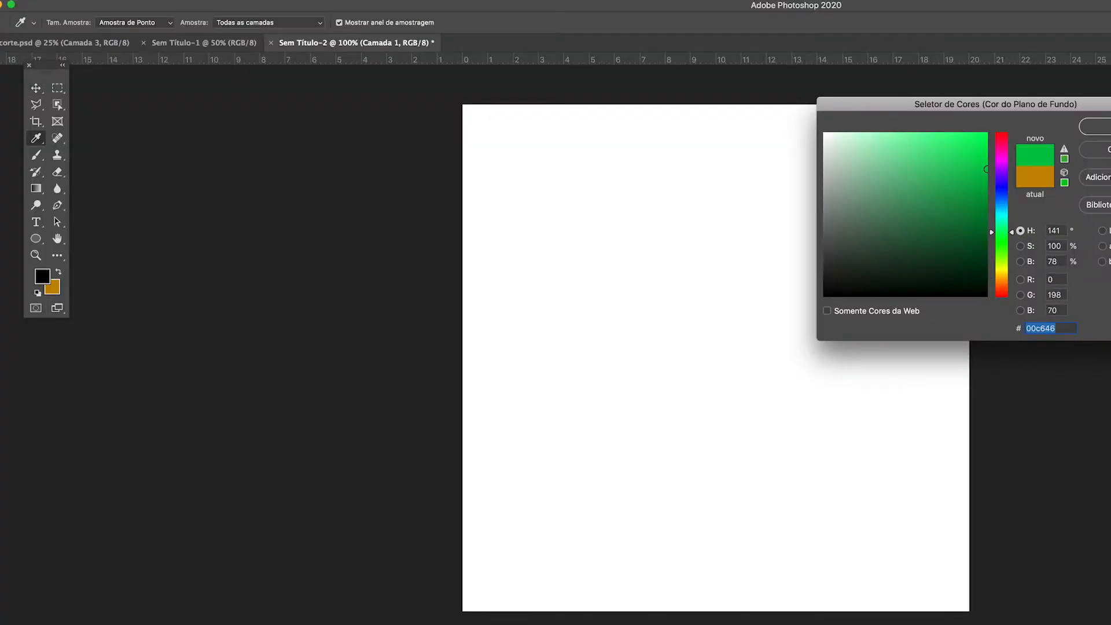
key("Return")
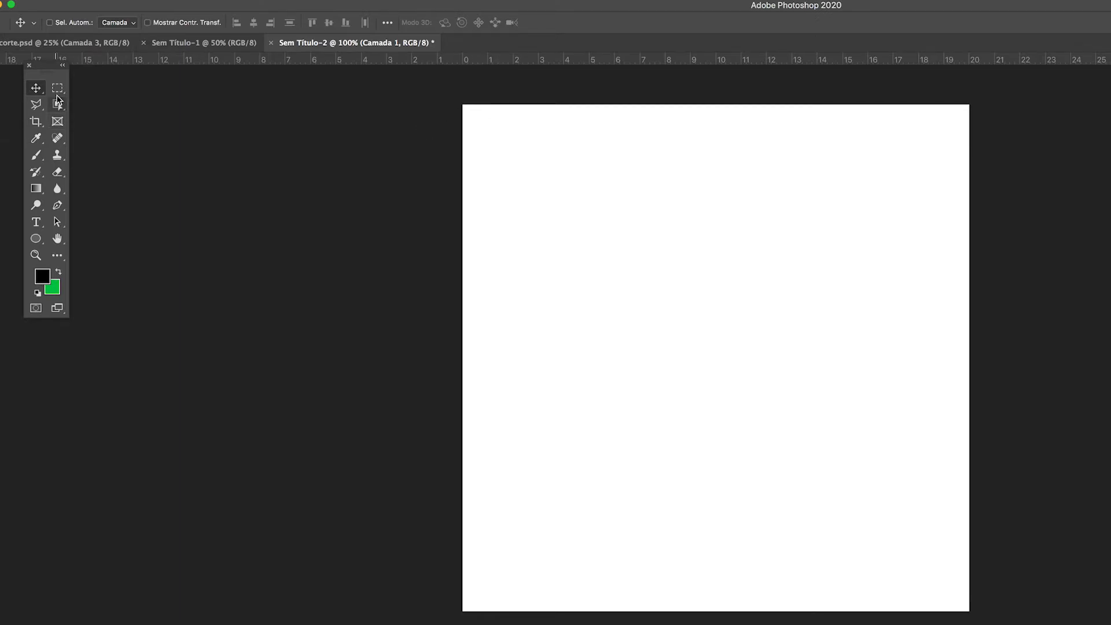
Step: Make a rectangular selection along the canvas's upper edge, fill it with the green background colour and deselect it
left_click(57, 89)
left_click_drag(469, 111, 993, 192)
key("alt+BackSpace")
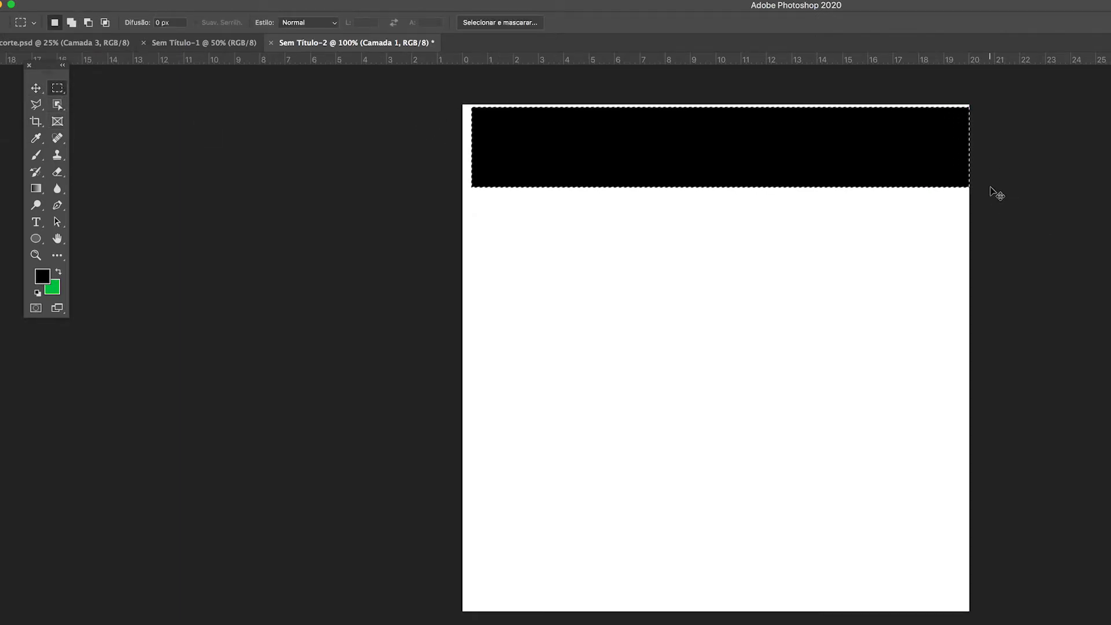
key("super+BackSpace")
key("super+d")
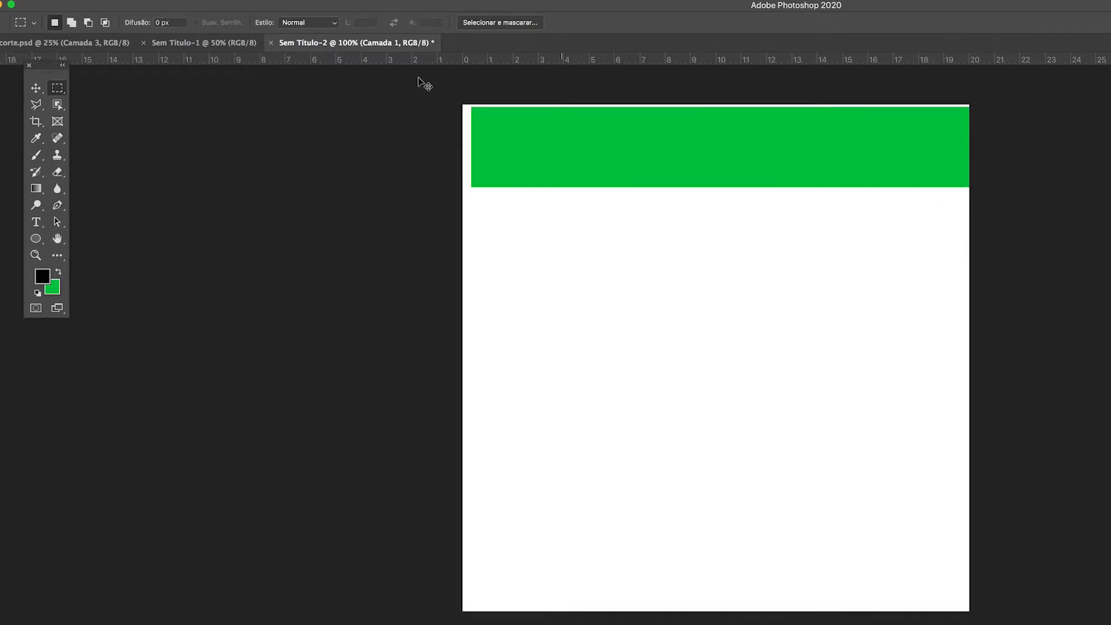
Step: Align the green band to the canvas's upper-left corner and stretch it to the full canvas width
left_click(35, 88)
mouse_move(639, 165)
left_mouse_down()
mouse_move(658, 164)
mouse_move(625, 164)
left_mouse_up()
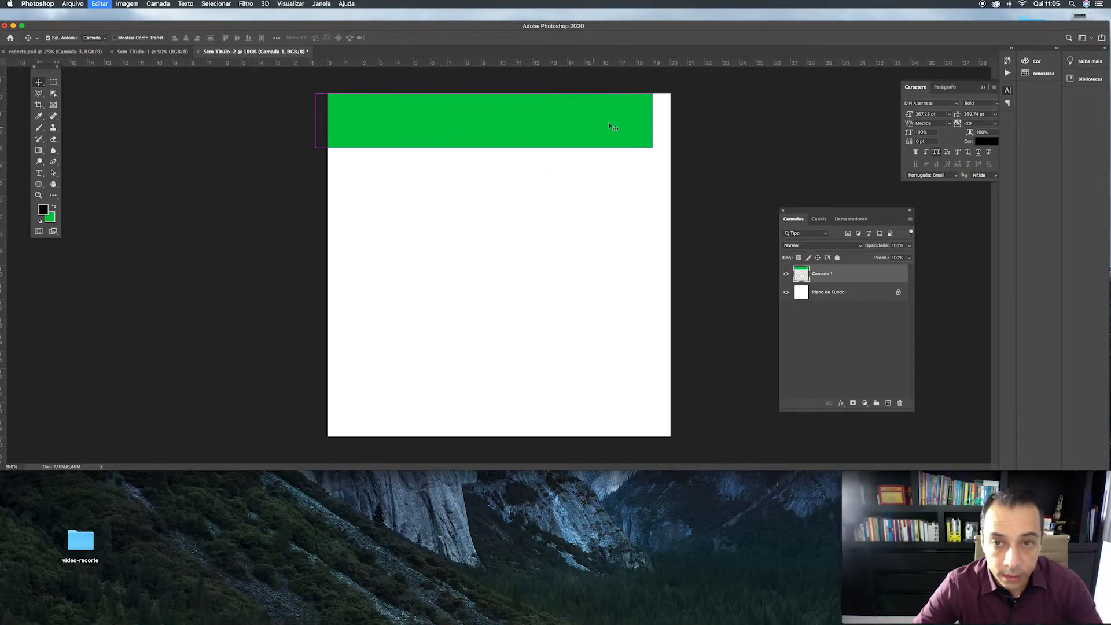
key("super+t")
left_click_drag(653, 120, 682, 120)
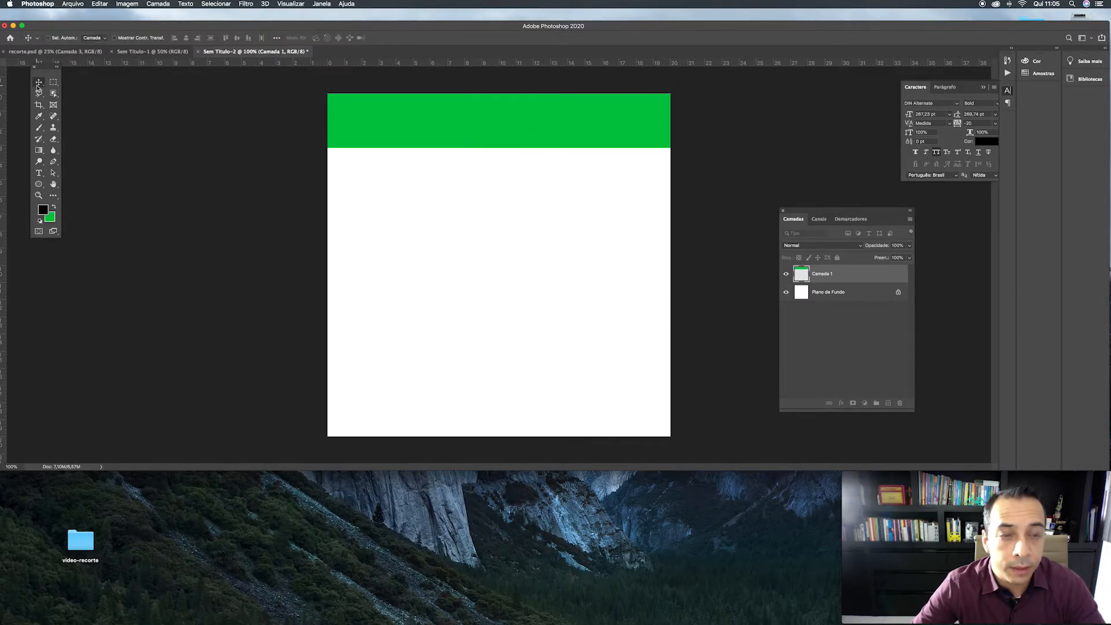
key("Return")
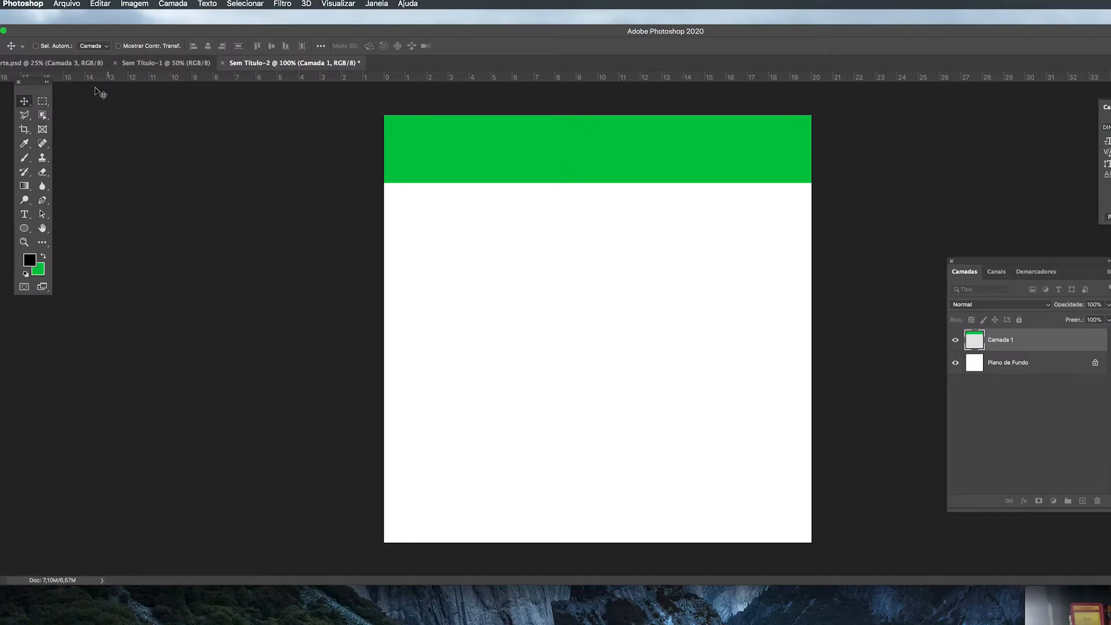
Step: Copy the dog cutout from recorte.psd into Sem Título-2 and scale it down into the canvas's lower-right corner
left_click(69, 62)
left_click_drag(968, 339, 565, 279)
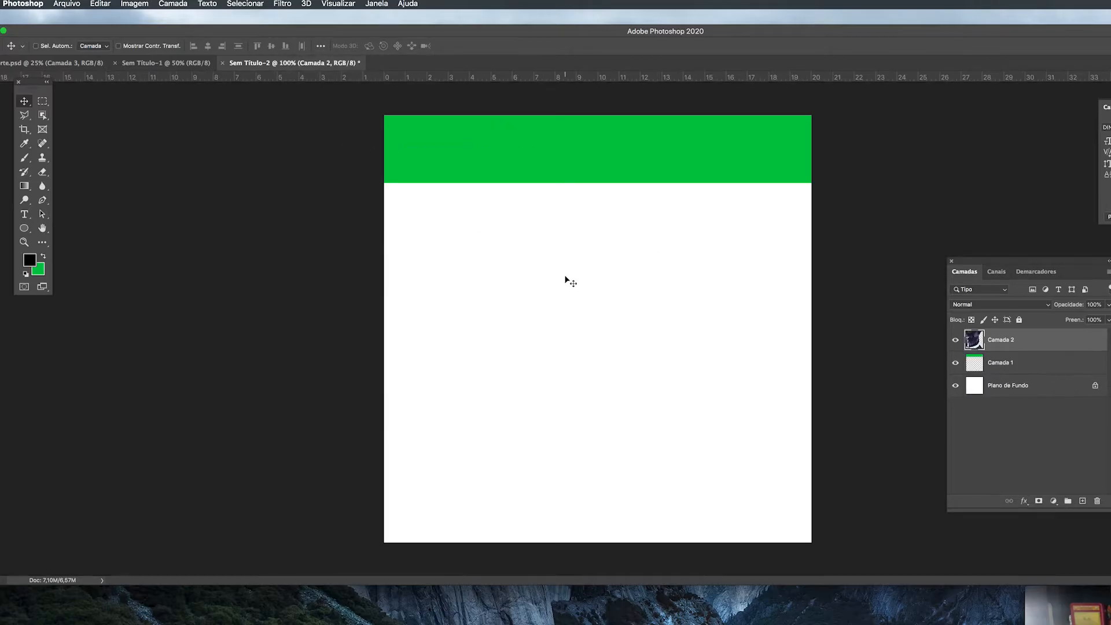
key("super+minus")
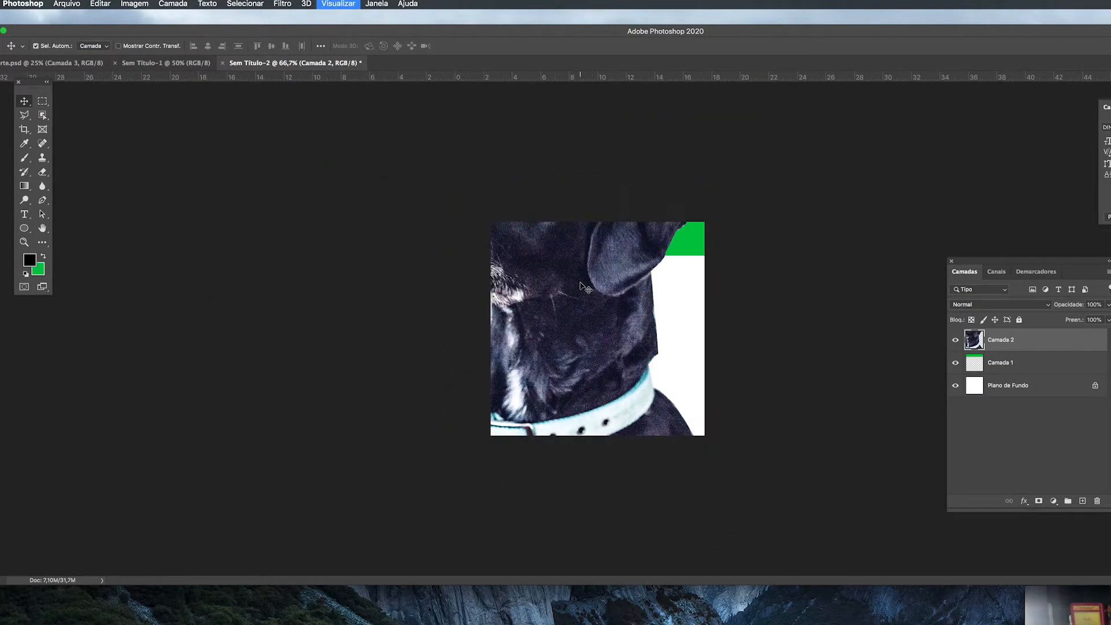
key("super+t")
left_click_drag(722, 468, 692, 435)
key("Return")
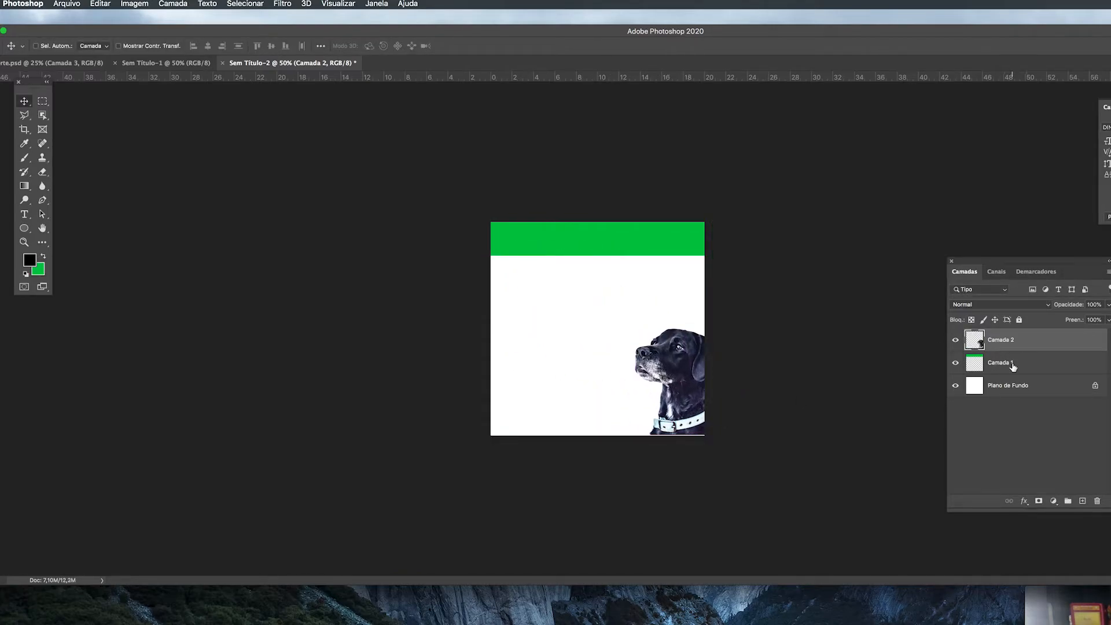
Step: Move the green band to the canvas's lower edge and shift the dog cutout slightly left in front of it
left_click(1013, 366)
left_click_drag(685, 243, 685, 423)
left_click(1054, 345)
left_click_drag(684, 375, 681, 380)
key("shift+Left")
key("shift+Left")
key("shift+Left")
key("shift+Up")
key("shift+Up")
key("shift+Up")
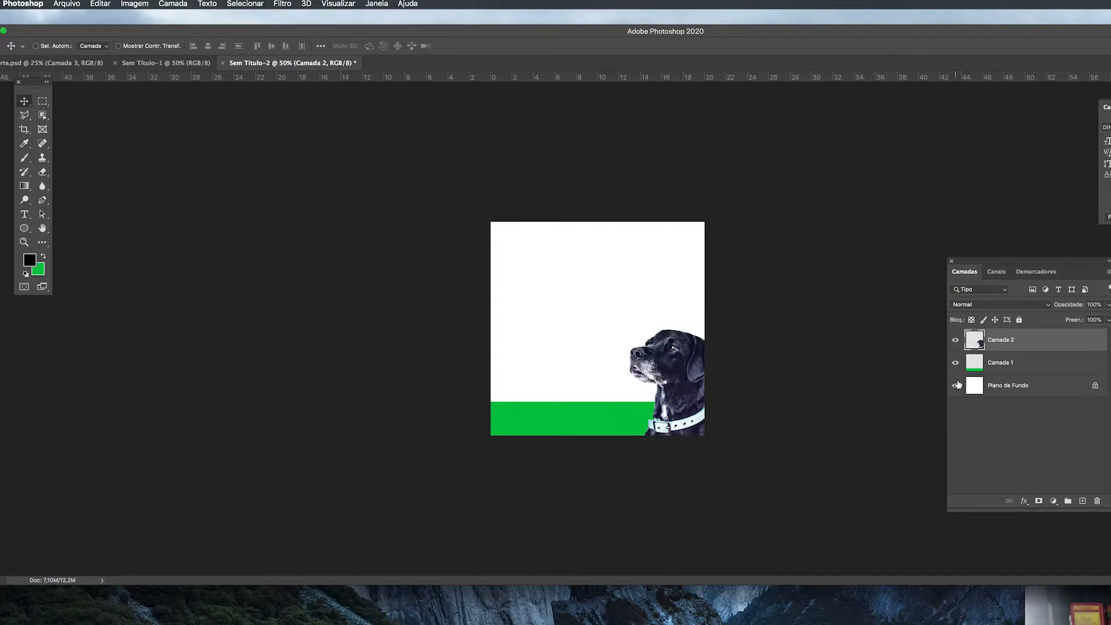
Step: Rename the dog layer as cachorro and the green band layer as faixa verde
type("cachorro")
key("Return")
double_click(1007, 363)
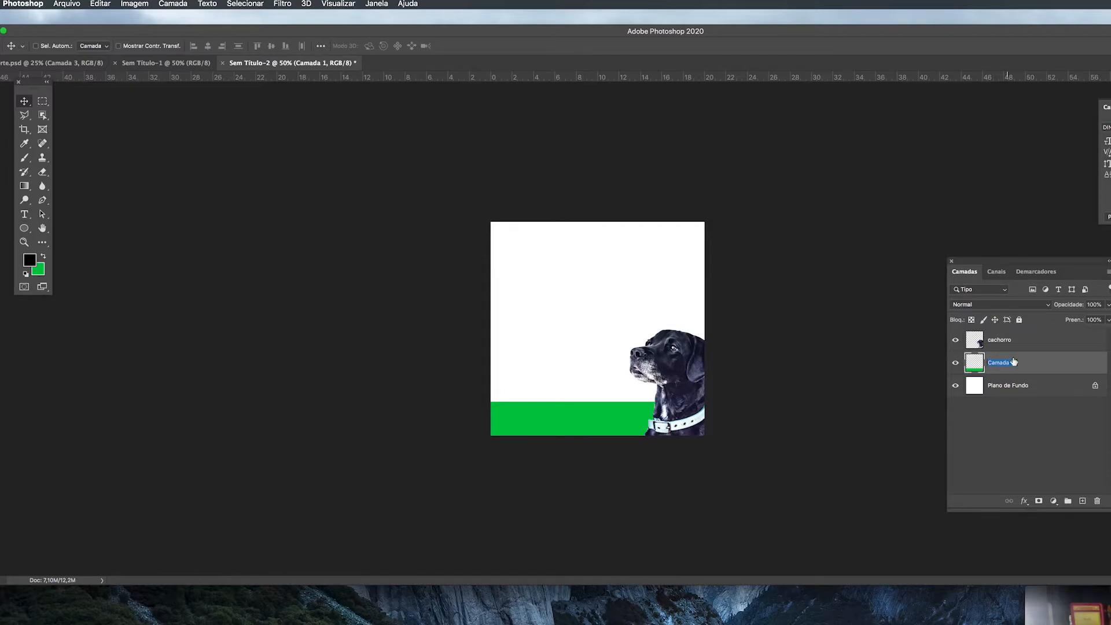
type("faixa verde")
key("Return")
Step: Scale the dog cutout down slightly and move it down to rest on the canvas's lower edge
left_click(1060, 346)
key("ctrl+t")
left_click_drag(729, 434, 717, 426)
left_click(23, 102)
left_click_drag(675, 376, 675, 384)
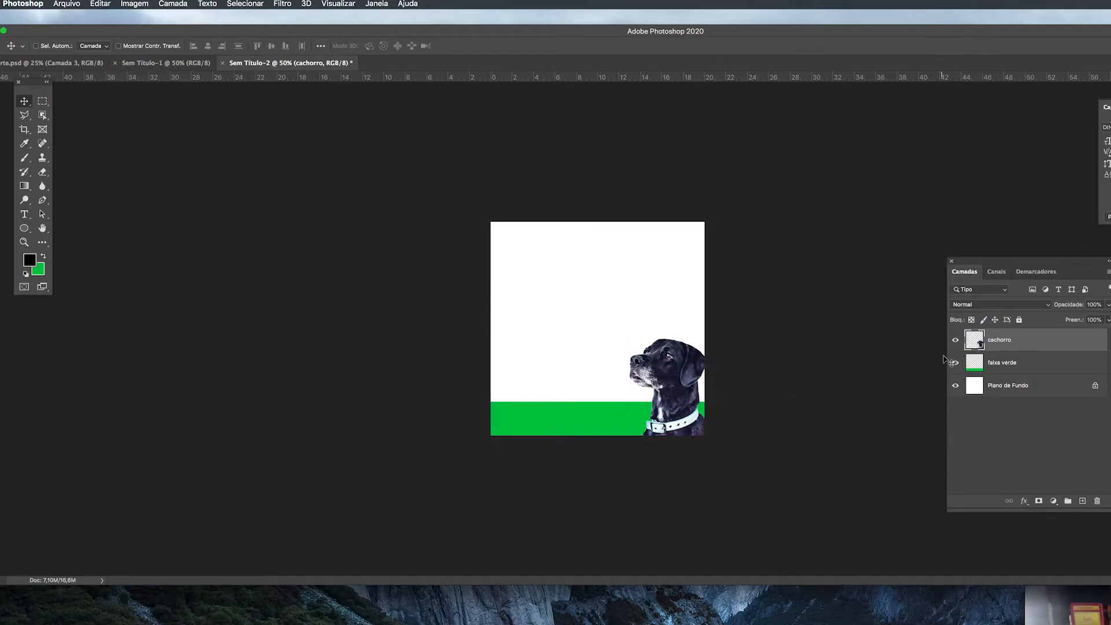
Step: Place the cachorro layer below faixa verde, and restore the original order with faixa verde beneath cachorro
left_click_drag(1007, 352, 1007, 381)
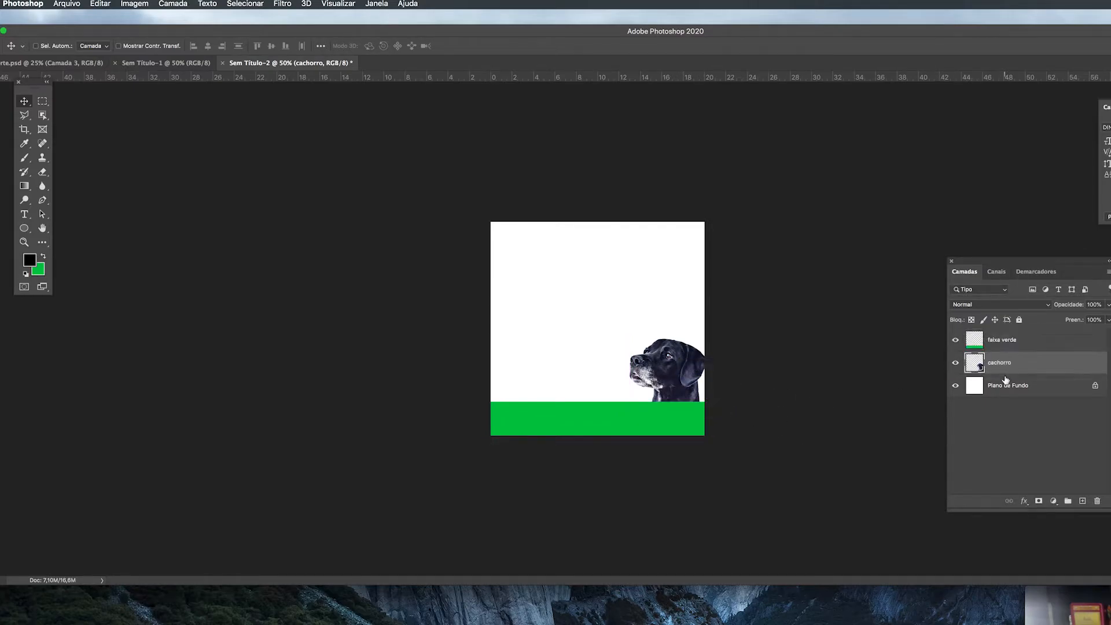
left_click(1012, 343)
left_click_drag(1014, 344, 1014, 371)
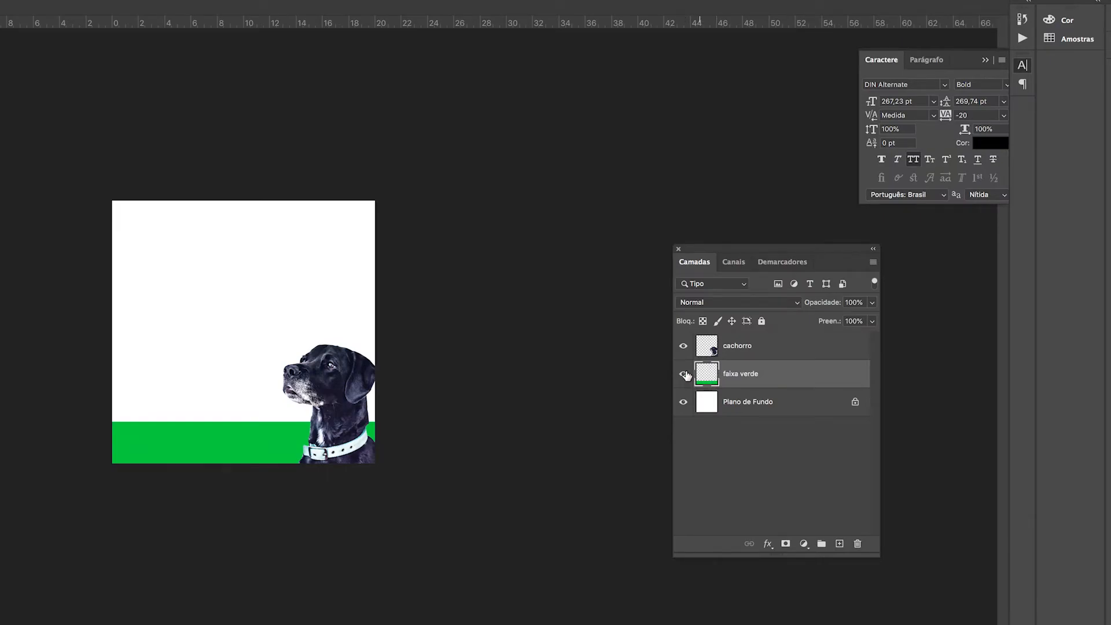
Step: Hide the faixa verde and cachorro layers
left_click(684, 380)
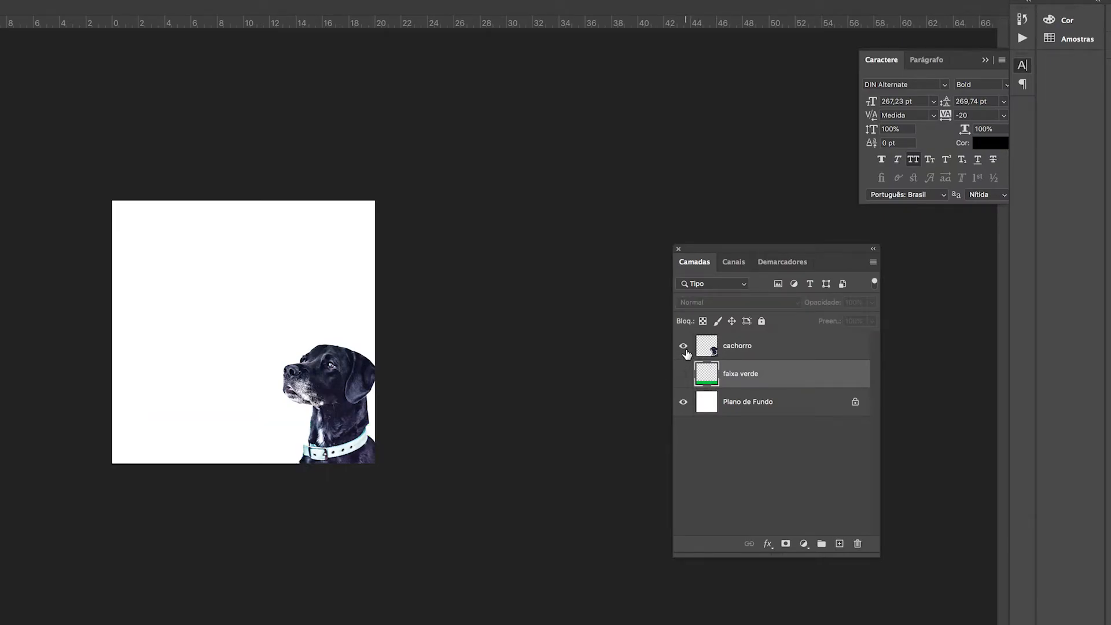
left_click(685, 349)
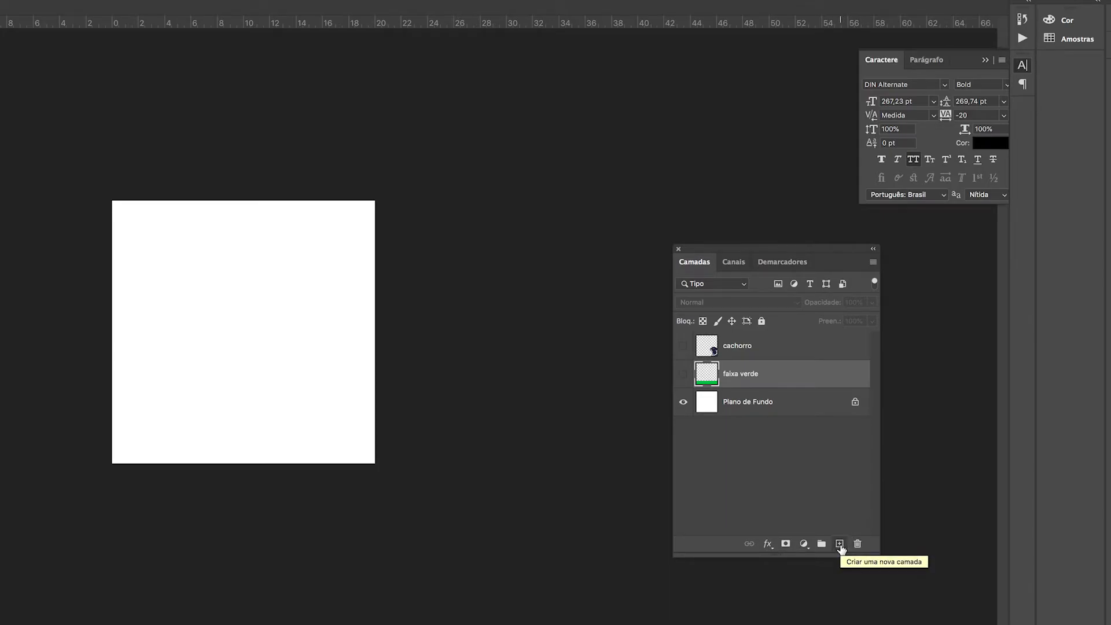
Step: Create a new empty layer above faixa verde and delete the faixa verde layer
left_click(840, 545)
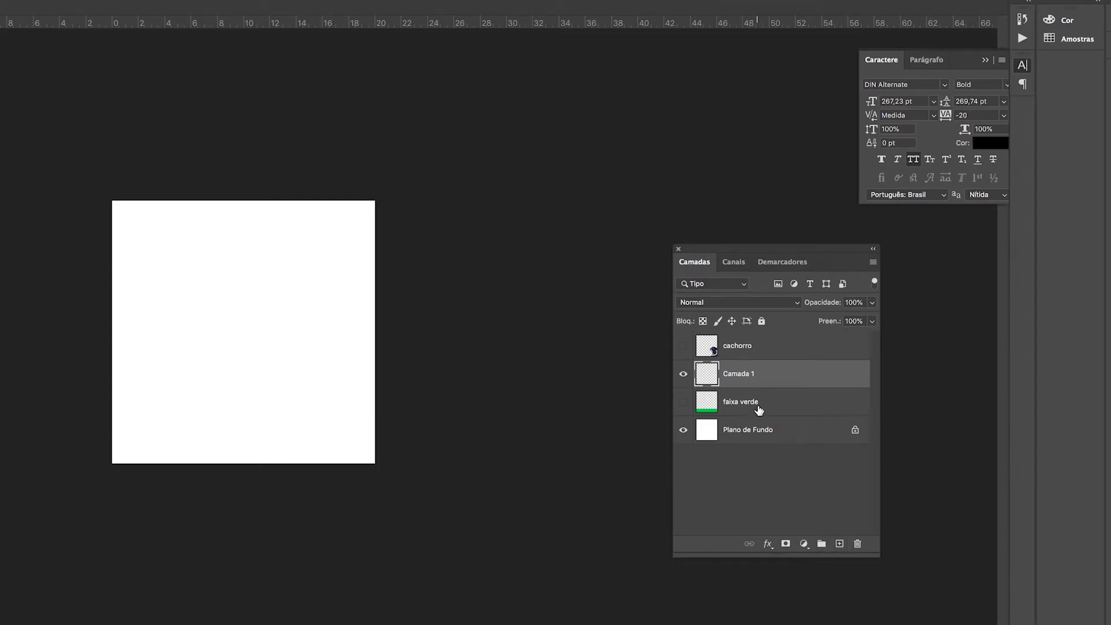
left_click(759, 410)
left_click_drag(711, 405, 859, 545)
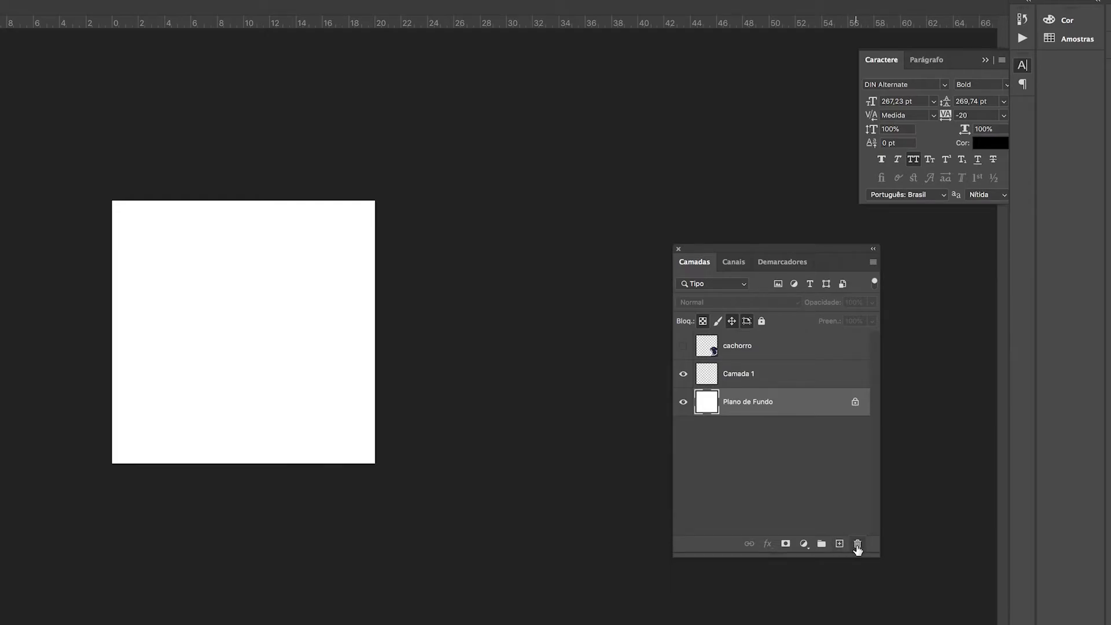
Step: Rename the new empty layer as faixa azul
left_click(768, 375)
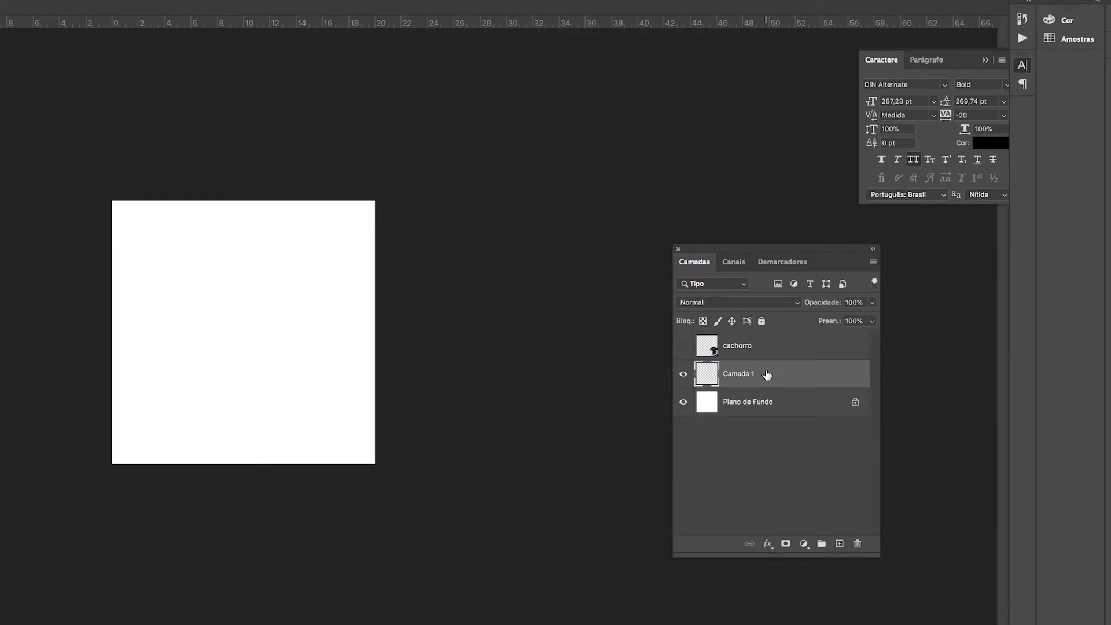
double_click(745, 375)
type("faixa azul")
key("Return")
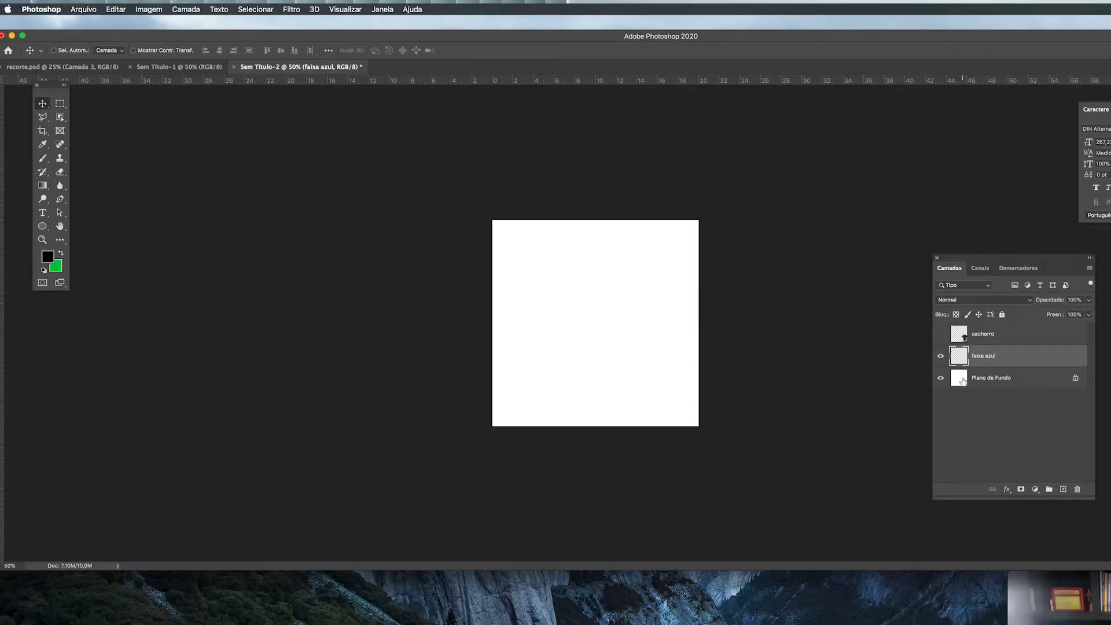
Step: Set the foreground colour to purple 9c32ff and fill the Plano de Fundo layer with it
left_click(964, 382)
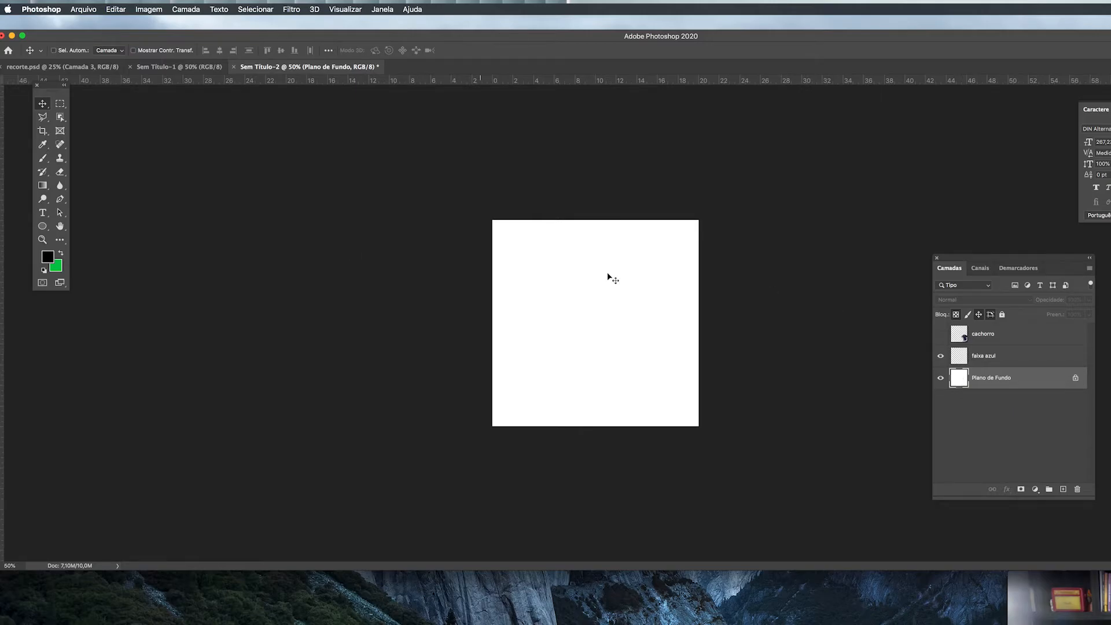
left_click(48, 257)
mouse_move(704, 190)
left_mouse_down()
mouse_move(743, 140)
mouse_move(790, 140)
left_mouse_up()
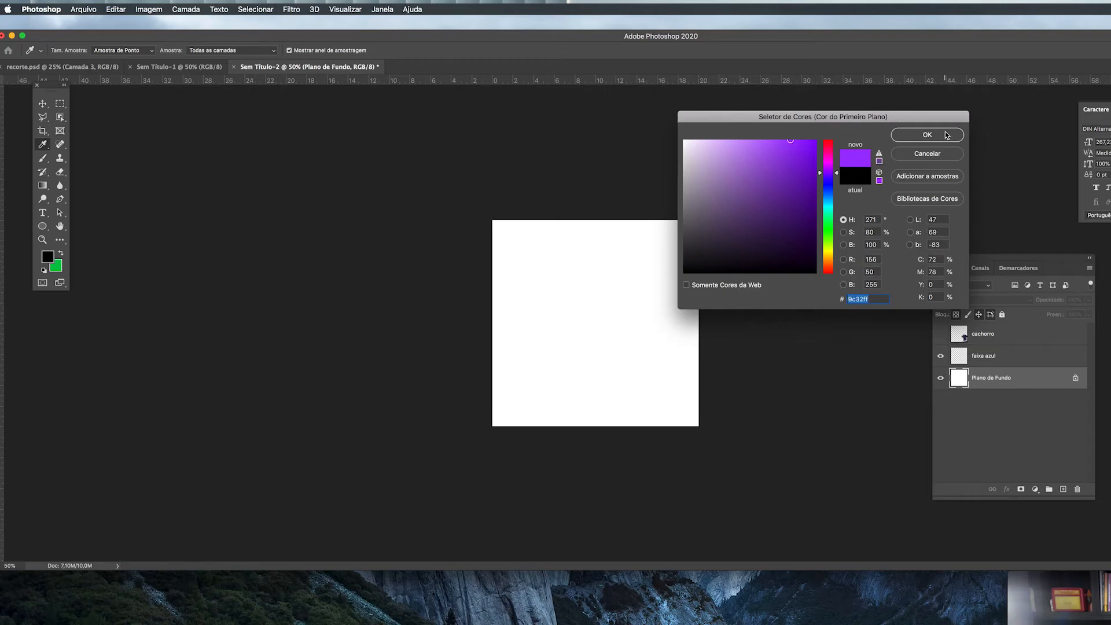
left_click(946, 135)
key("alt+BackSpace")
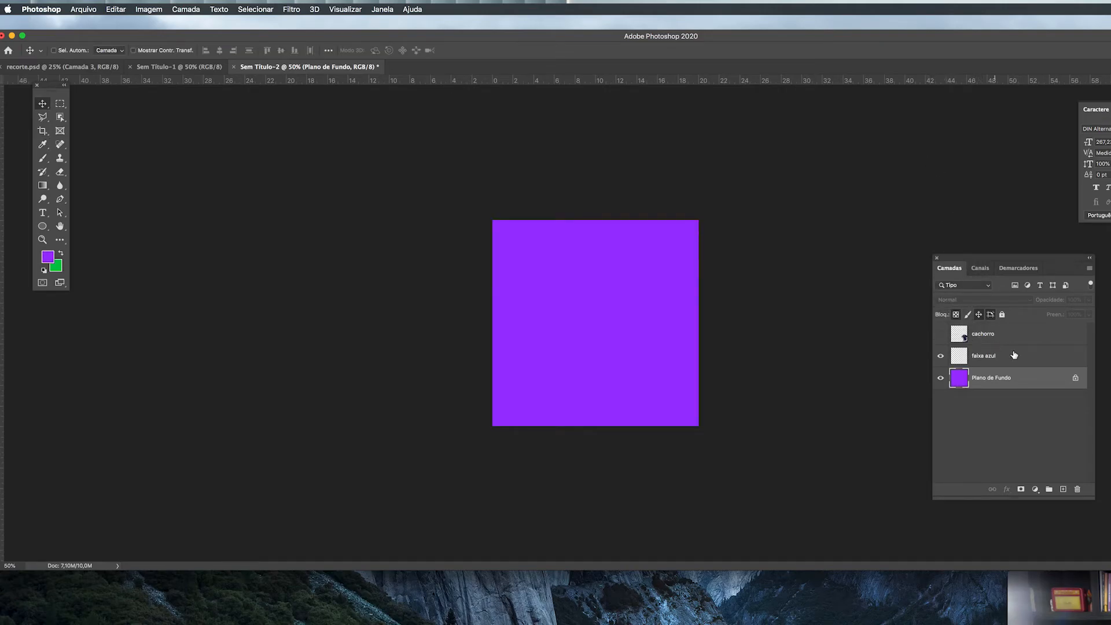
Step: Draw a rectangular marquee selection about 4 cm high across the full width of the canvas's upper edge
left_click(988, 360)
left_click(989, 378)
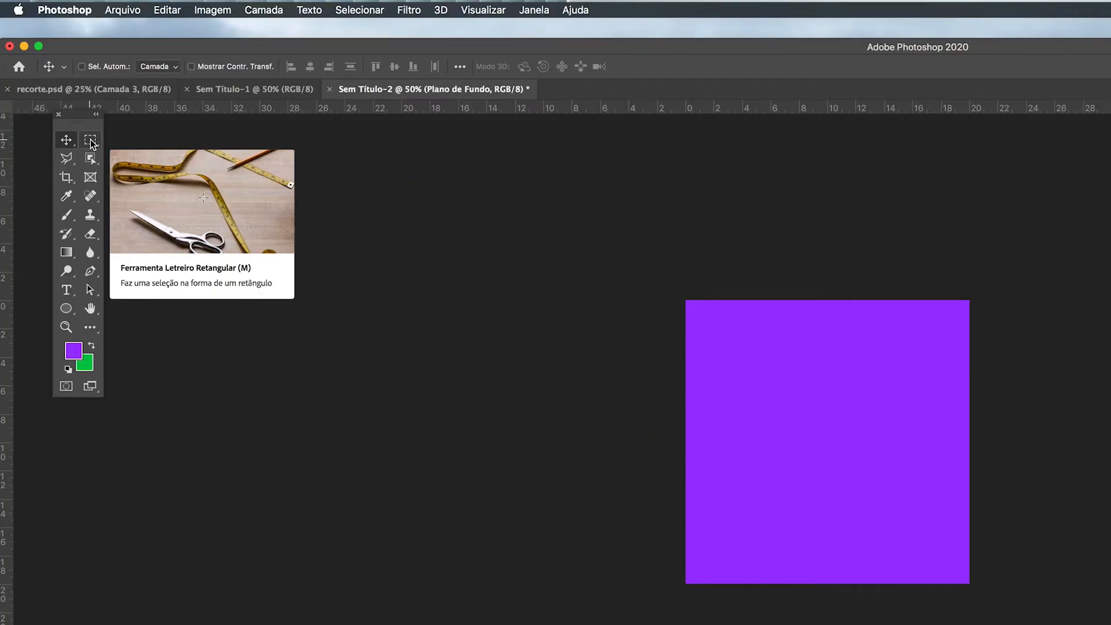
left_click(91, 141)
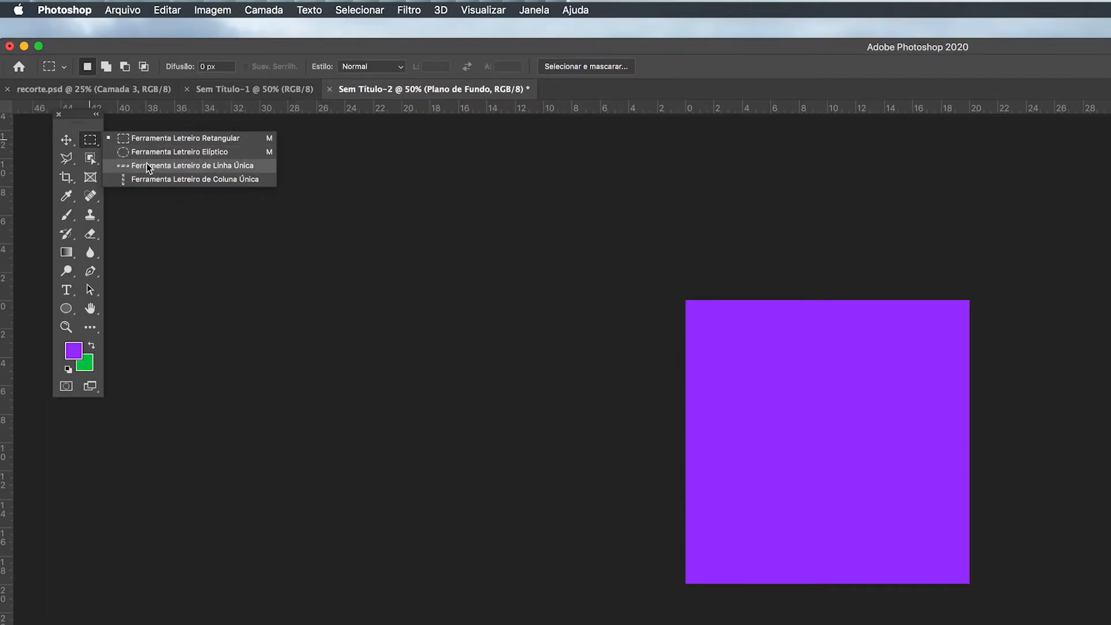
left_click(161, 140)
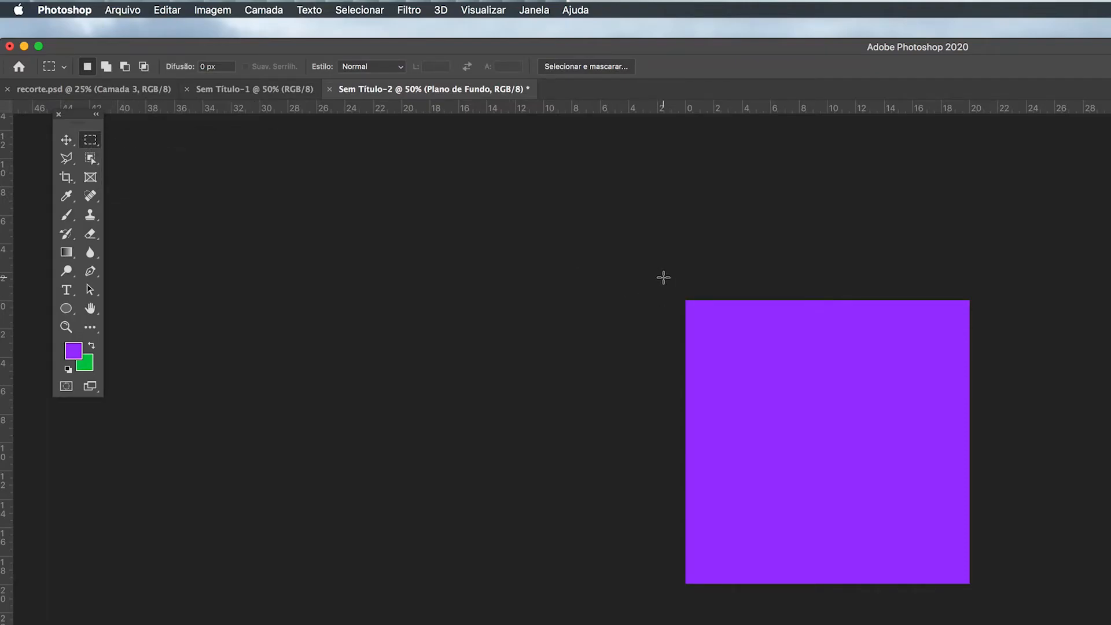
left_click_drag(657, 275, 982, 516)
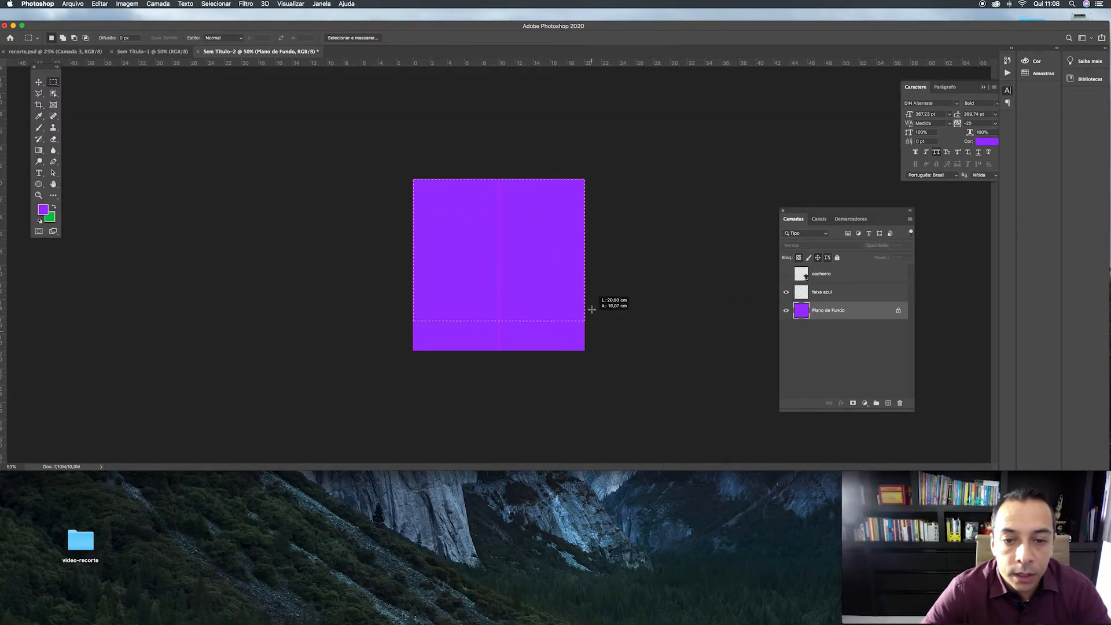
left_click_drag(591, 310, 592, 213)
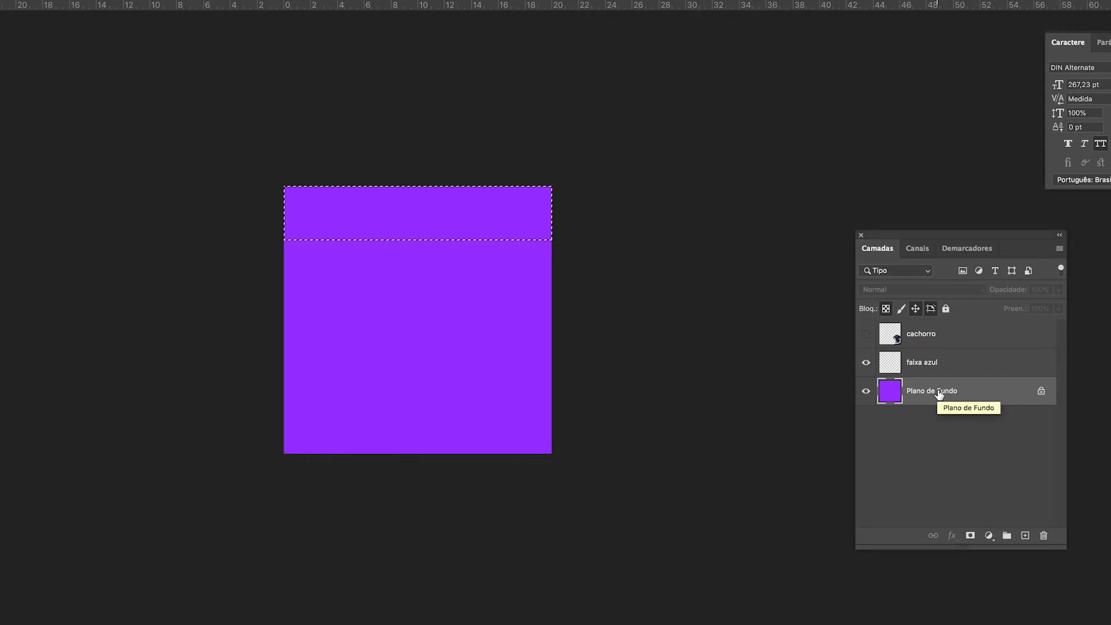
Step: Fill the selected band with green on Plano de Fundo, deselect it, and convert the background into a regular layer
key("alt+BackSpace")
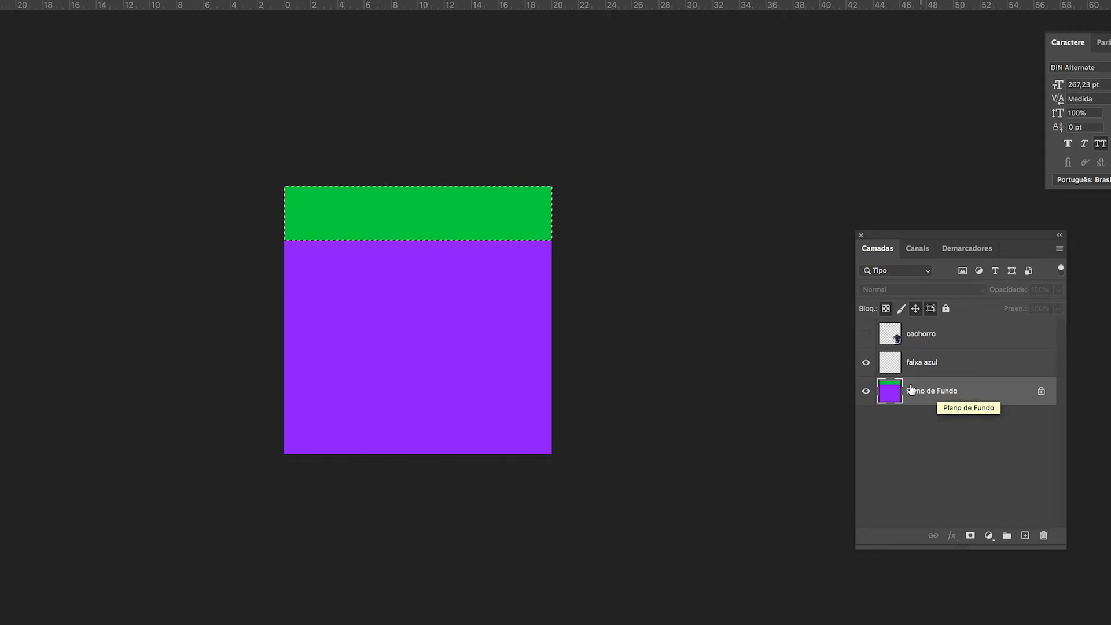
key("ctrl+d")
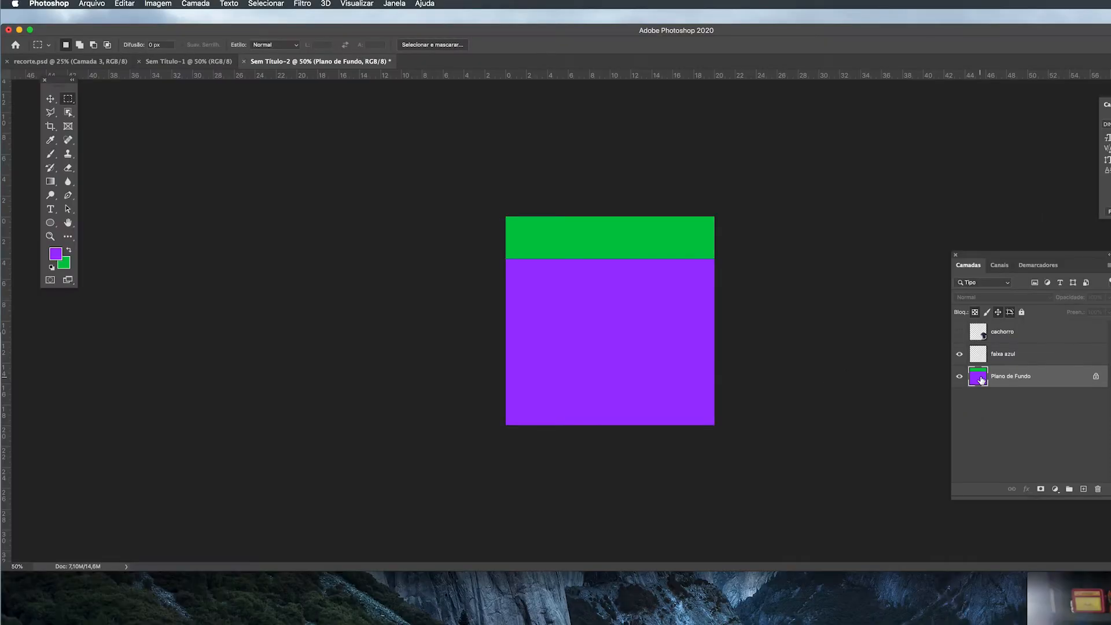
double_click(894, 396)
key("Return")
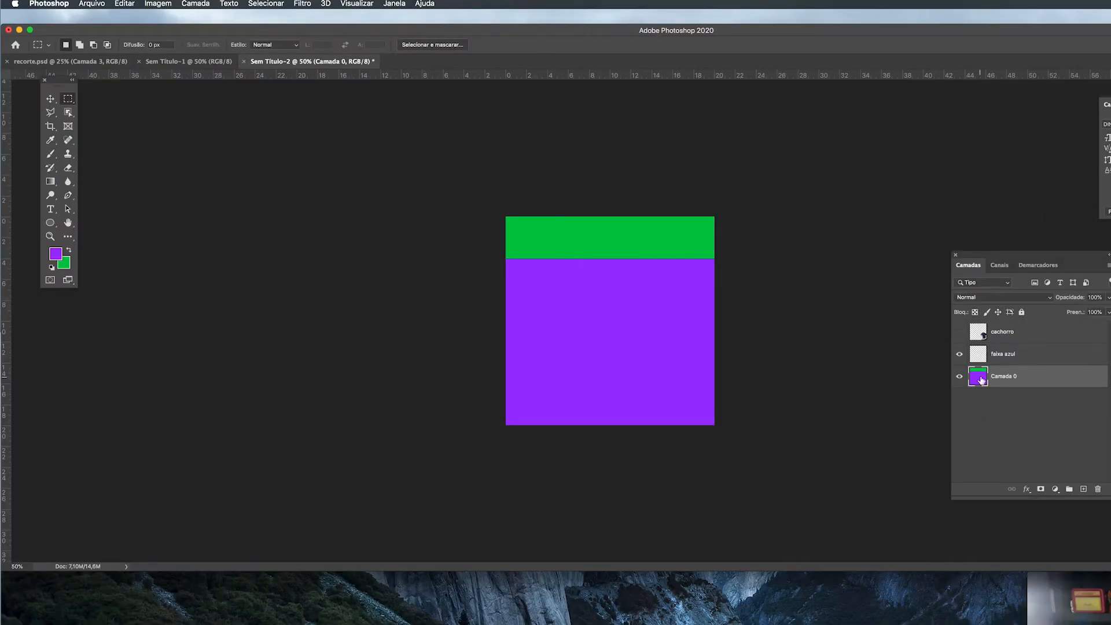
Step: Move the converted background layer, then undo back to the locked purple background with the band selection active
left_click(48, 97)
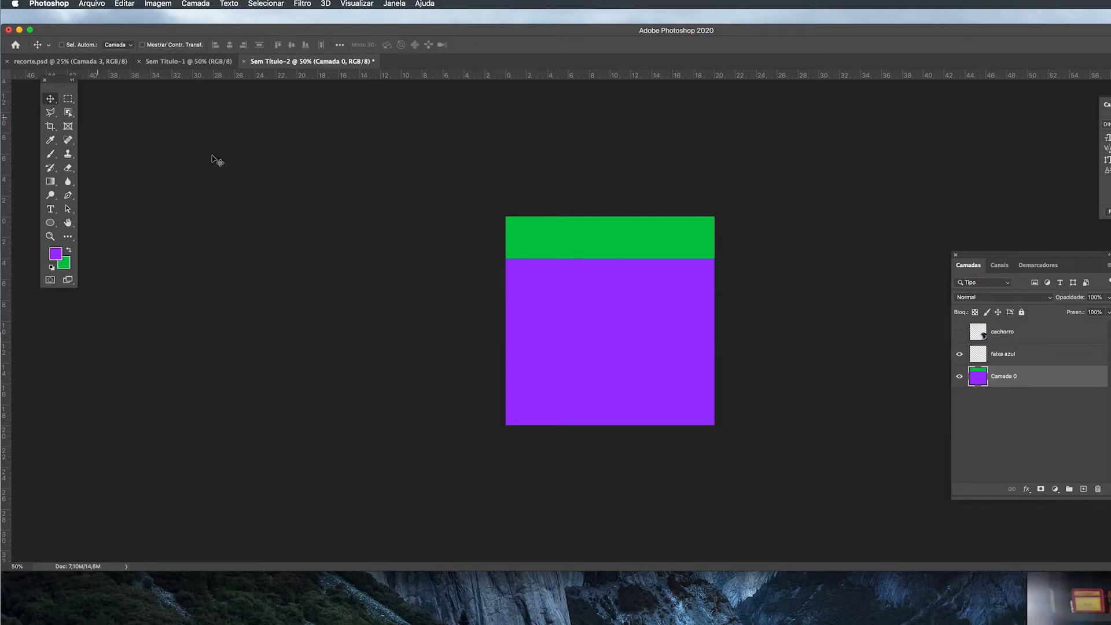
left_click_drag(668, 315, 693, 335)
key("super+z")
key("super+z")
key("super+z")
key("super+z")
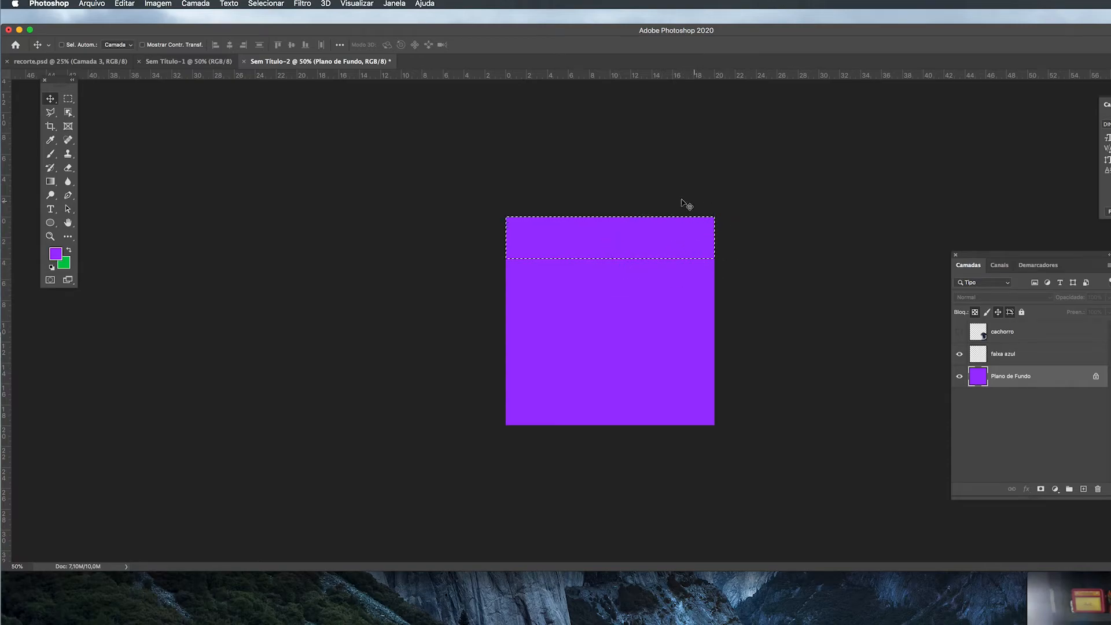
Step: Fill the selected band with green on the faixa azul layer, deselect it, and test moving the band
left_click(1015, 357)
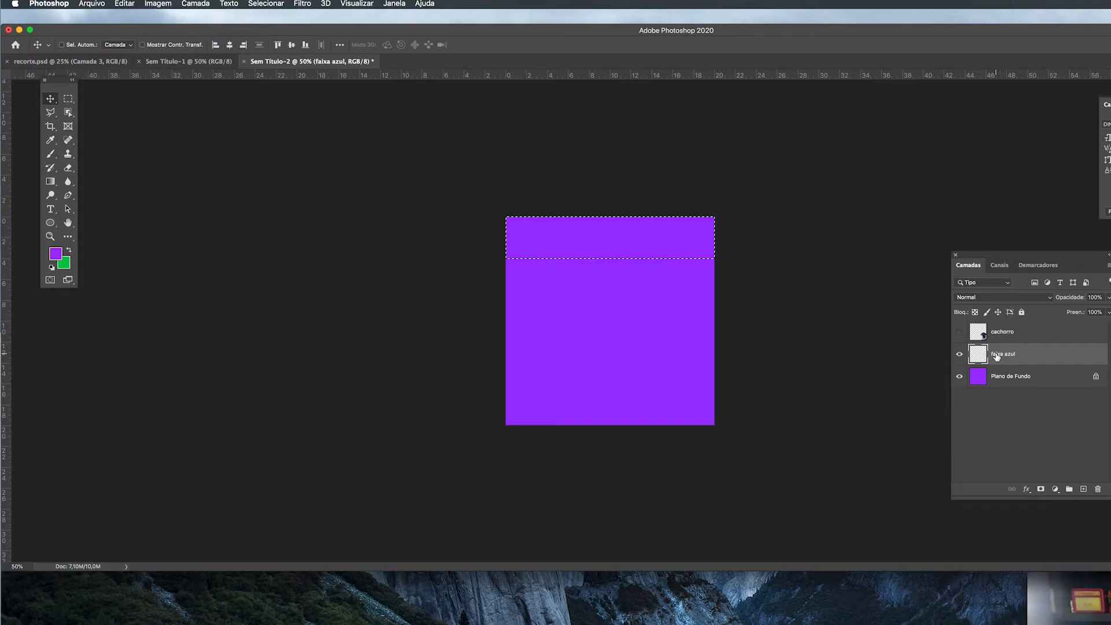
key("alt+BackSpace")
key("super+BackSpace")
key("super+d")
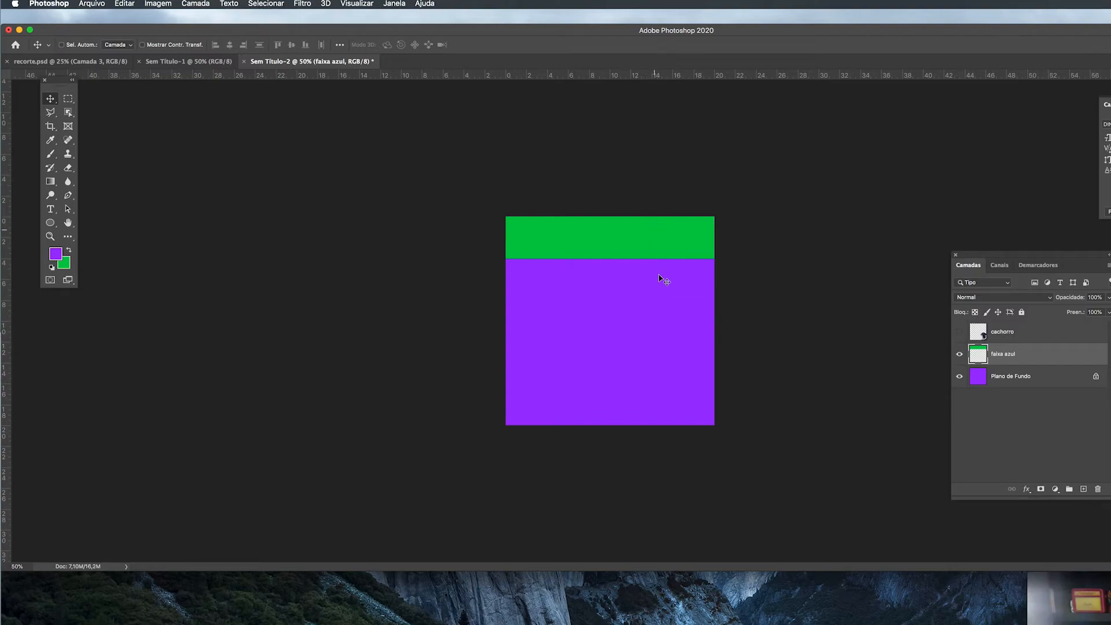
left_click_drag(642, 254, 660, 354)
key("super+z")
Step: Set the background colour to blue and recolour the band on the faixa azul layer with it
left_click(70, 264)
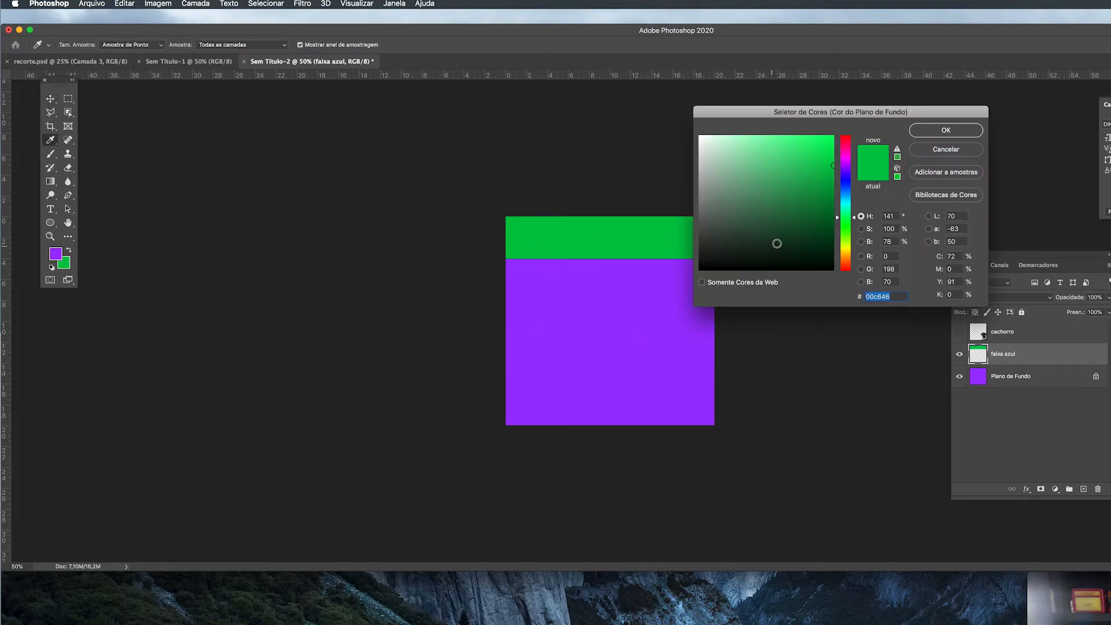
left_click(846, 186)
mouse_move(817, 163)
left_mouse_down()
mouse_move(828, 144)
mouse_move(798, 130)
left_mouse_up()
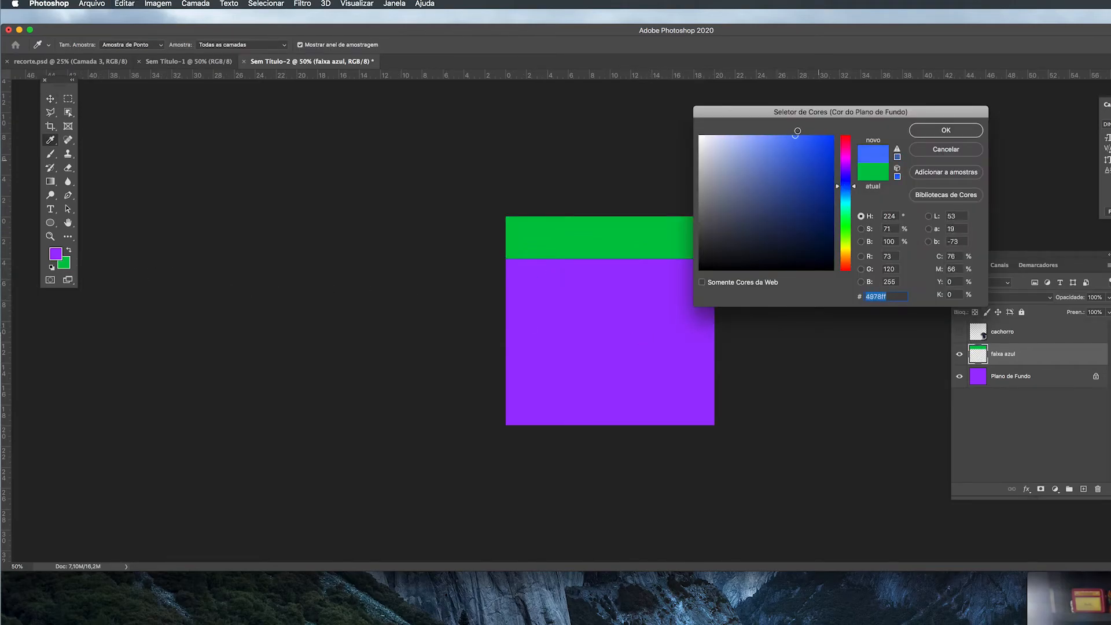
left_click(938, 132)
key("alt+BackSpace")
key("super+BackSpace")
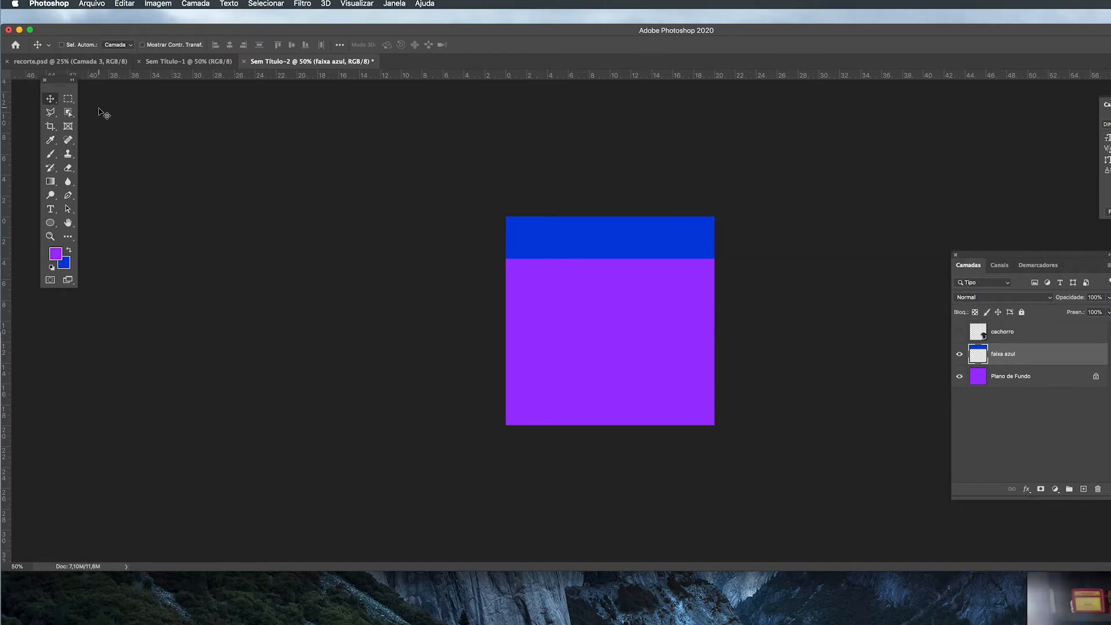
Step: Move the blue band slightly down the canvas and undo the move
left_click_drag(631, 246, 635, 281)
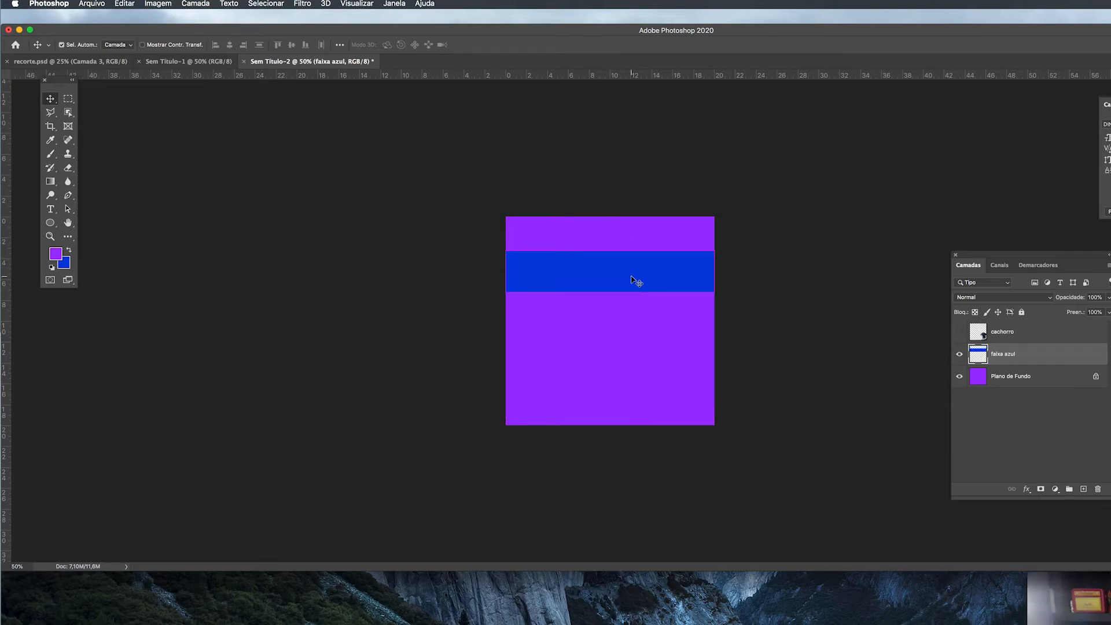
key("super+z")
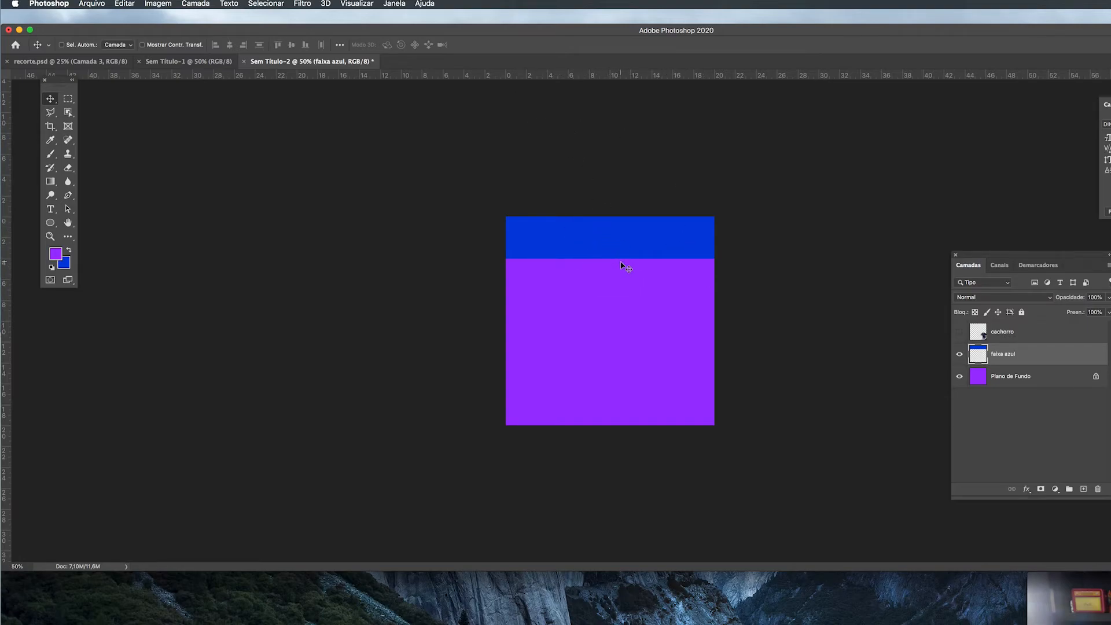
key("super")
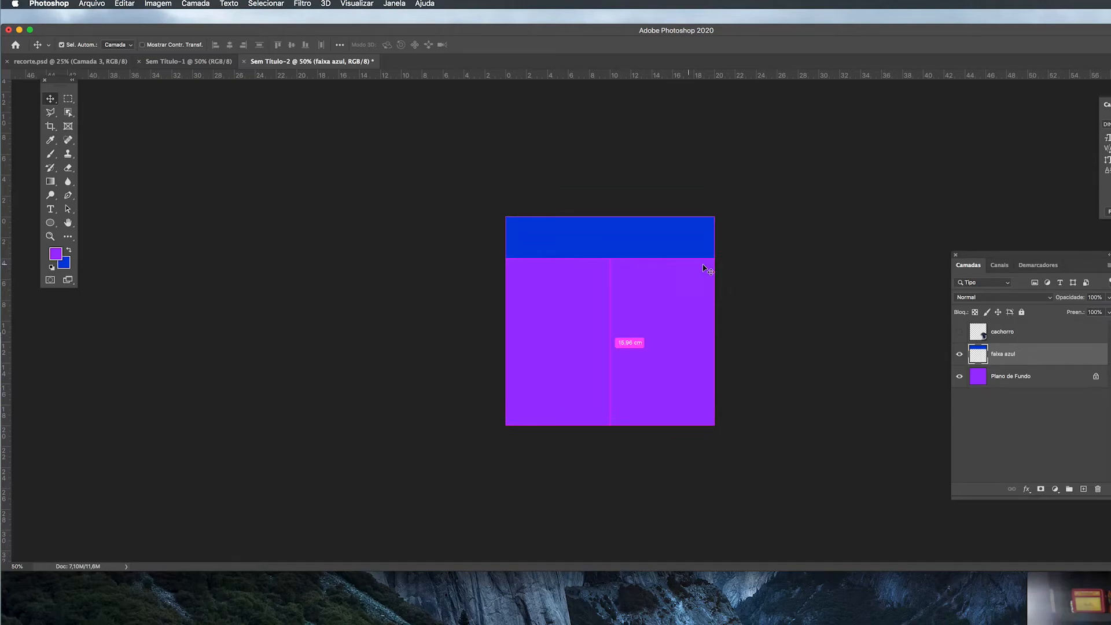
Step: Free-transform the blue band, scaling it proportionally to about 109% from its upper edge
key("super+t")
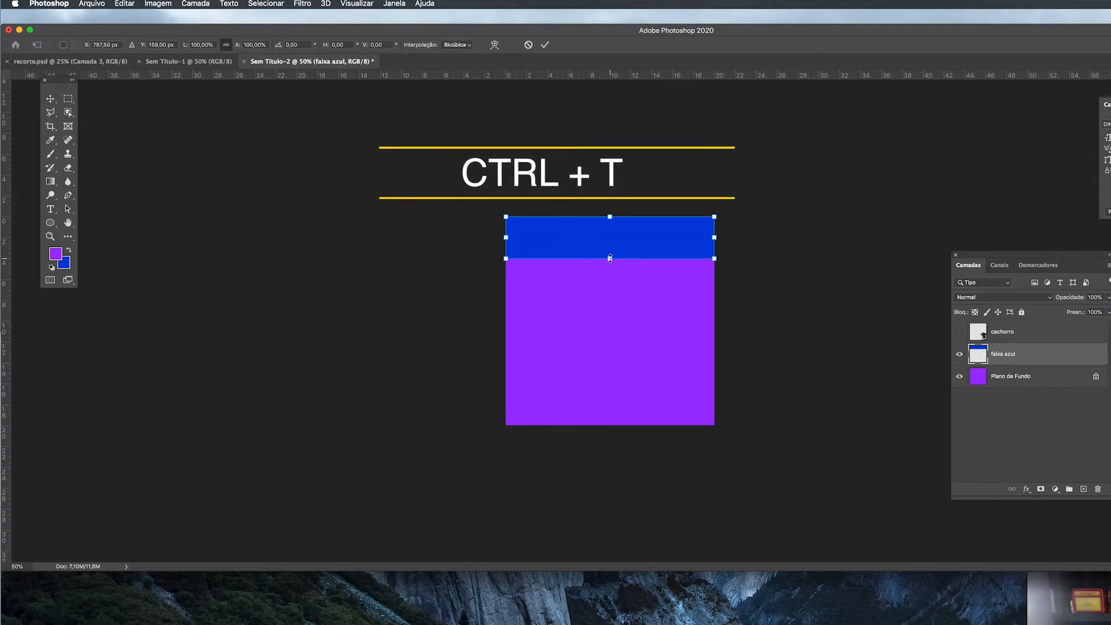
mouse_move(610, 258)
left_mouse_down()
mouse_move(613, 395)
mouse_move(624, 261)
left_mouse_up()
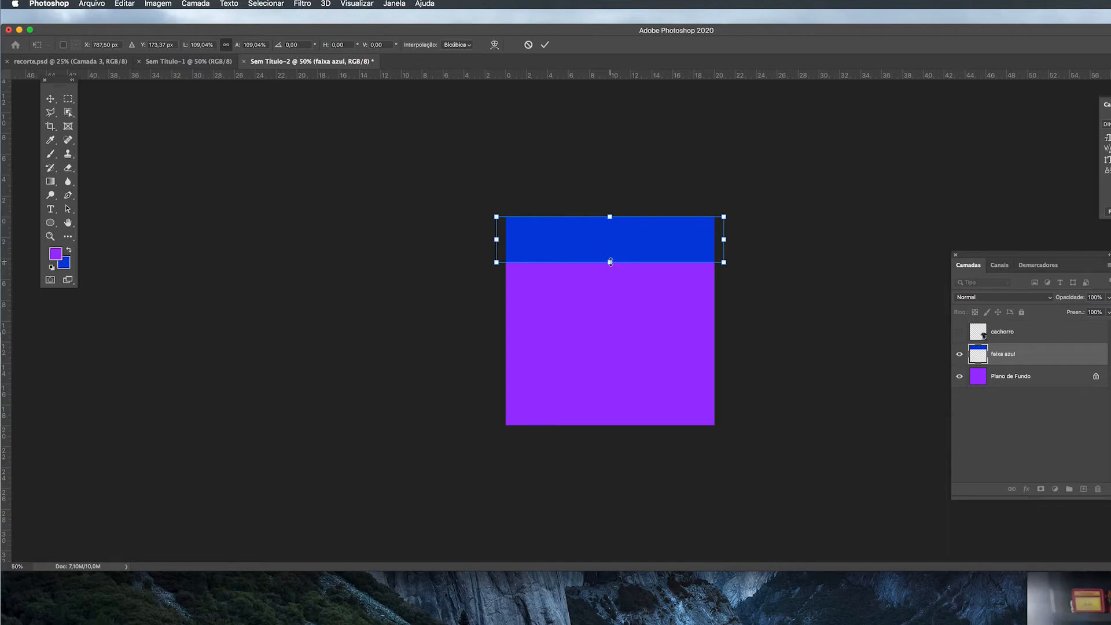
Step: Try stretching the band by its lower, right and left sides in turn, undoing each stretch
left_click_drag(610, 261, 608, 395)
key("super+z")
left_click_drag(724, 240, 879, 236)
key("super+z")
left_click_drag(495, 239, 398, 249)
key("super+z")
Step: Stretch only the band's height downward to about 145% and apply the transformation
left_click_drag(614, 264, 634, 279)
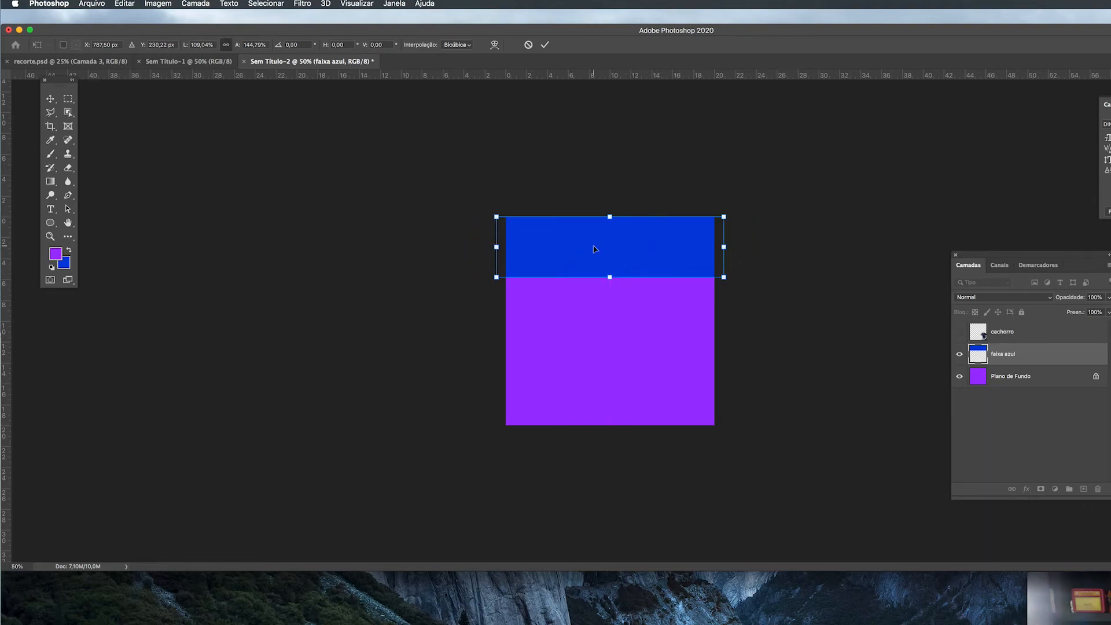
key("Return")
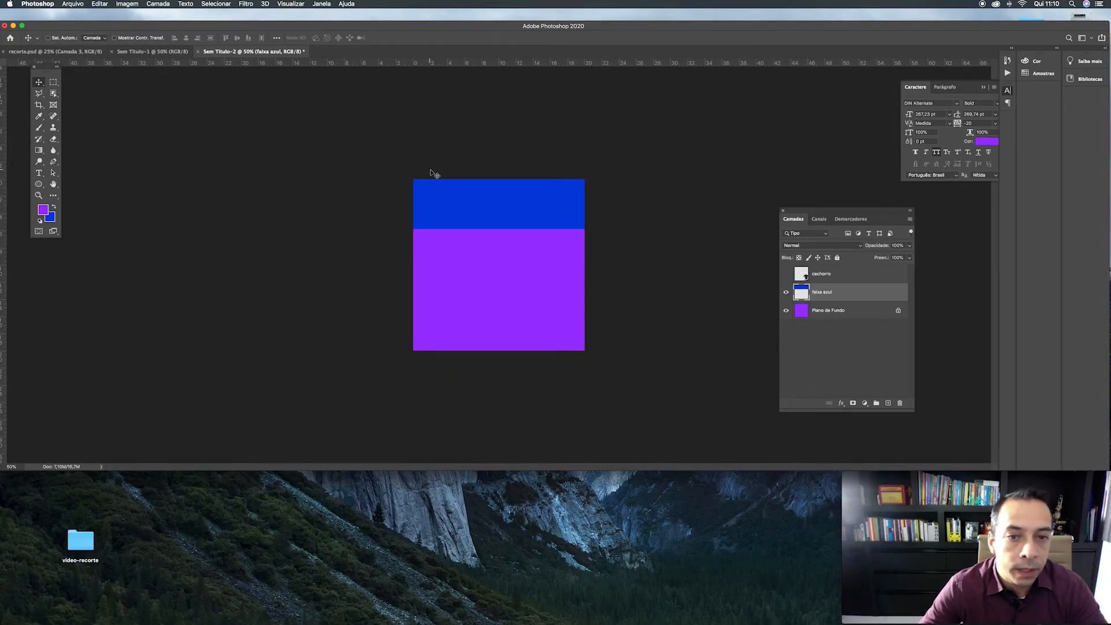
Step: Move the enlarged blue band down to the middle of the canvas with the Move tool, and undo the move
left_click(54, 83)
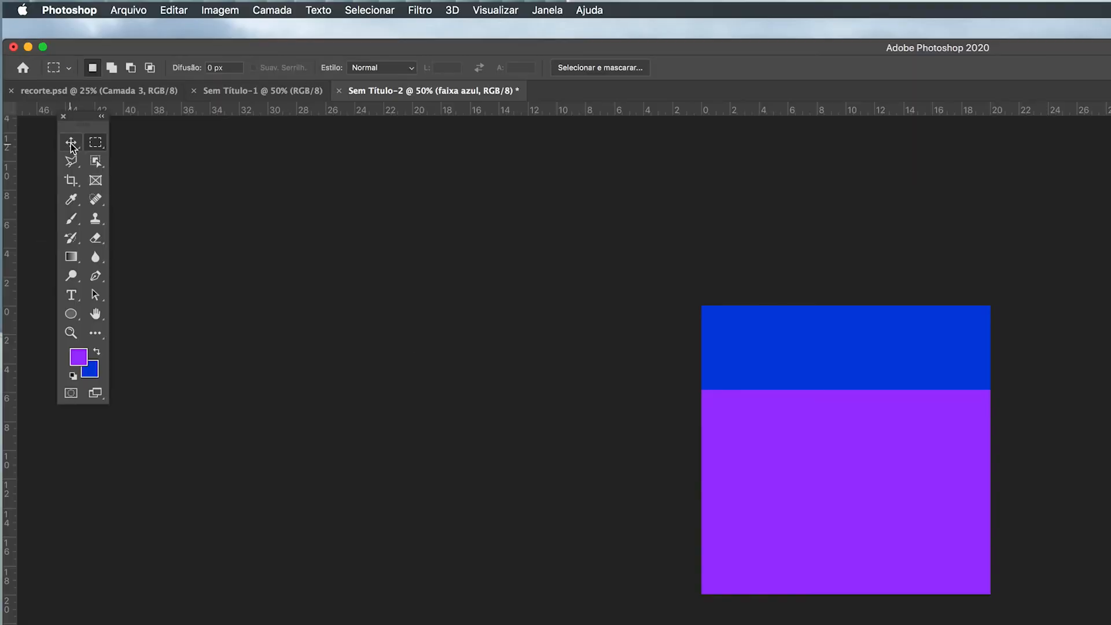
left_click(39, 84)
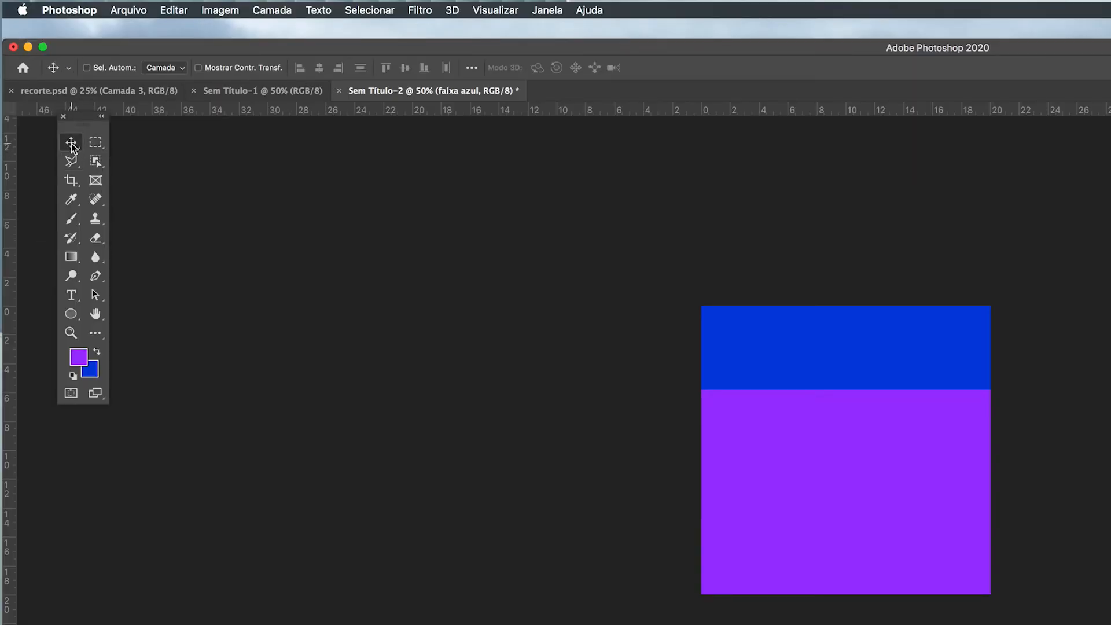
left_click_drag(822, 317, 844, 424)
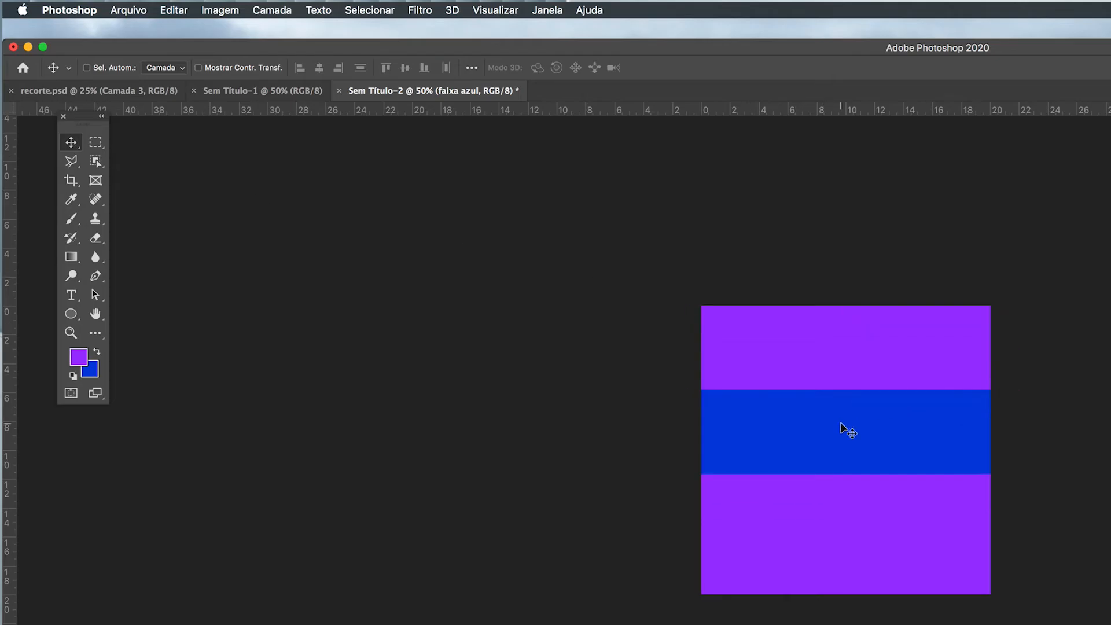
key("super+z")
Step: Draw a rectangular marquee selection over most of the canvas and deselect it
left_click(97, 144)
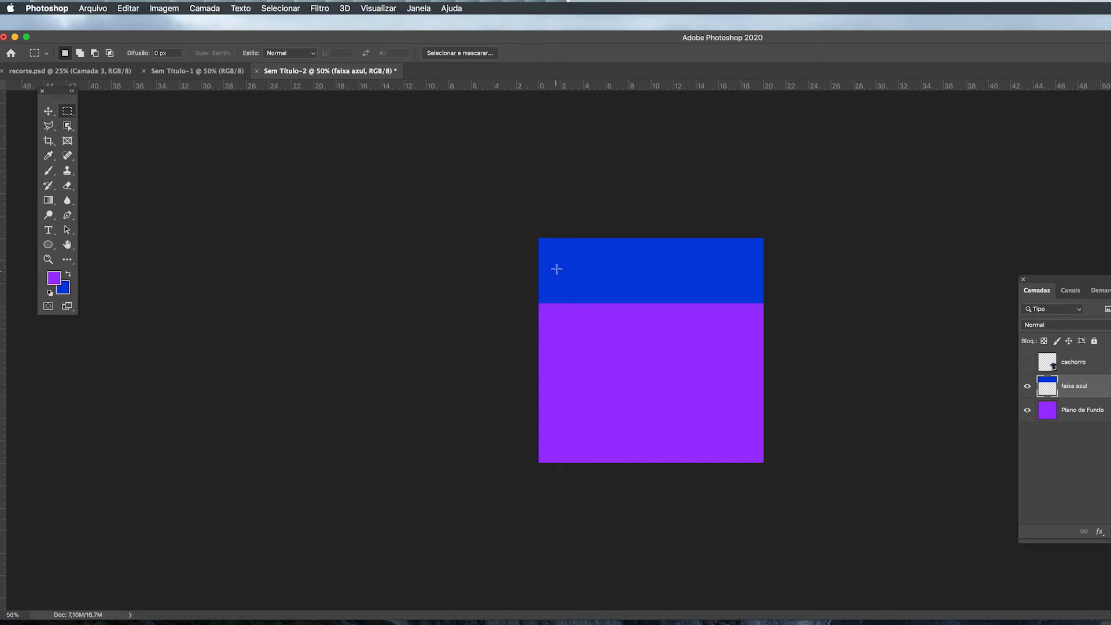
left_click_drag(564, 251, 752, 444)
key("super+d")
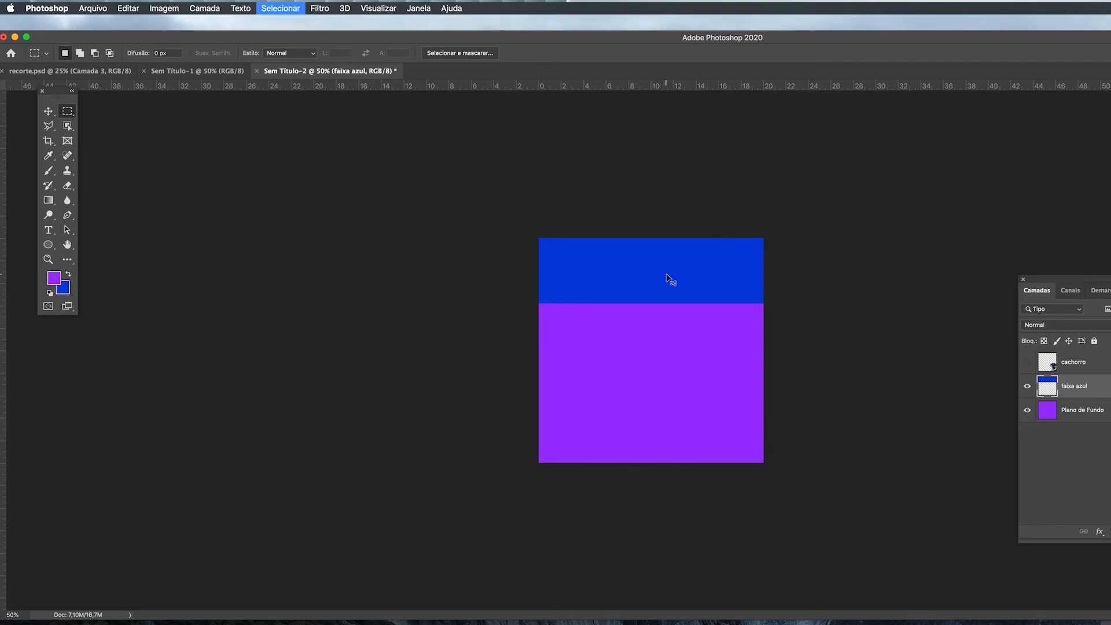
Step: Shift the blue band diagonally down and to the right with the Move tool, and undo the shift
left_click(49, 112)
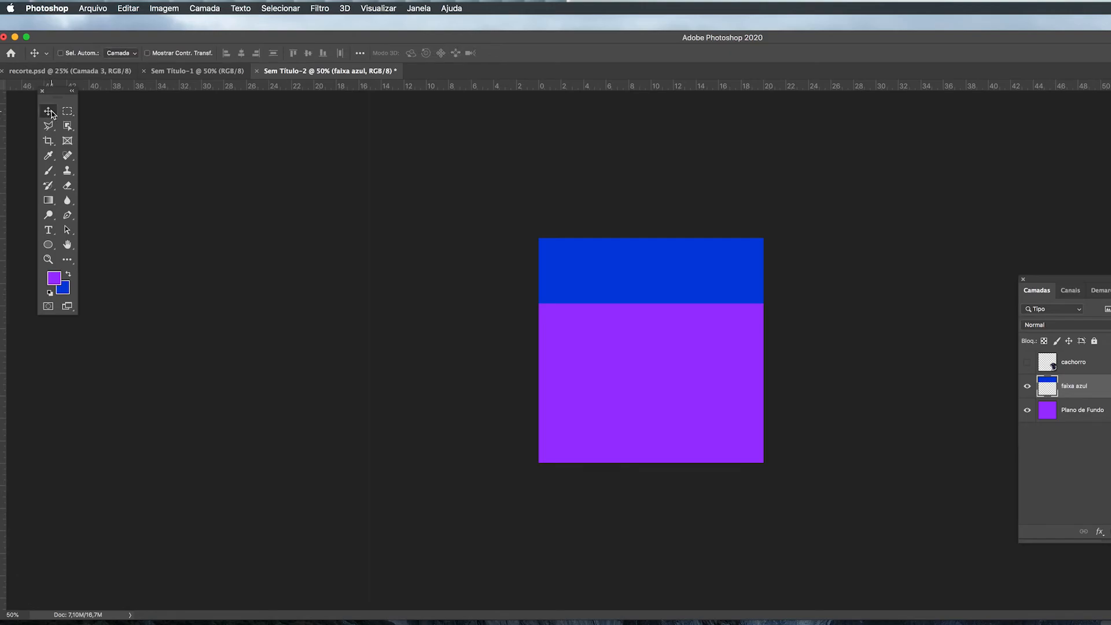
left_click_drag(675, 293, 717, 366)
key("super+z")
Step: Show the cachorro layer briefly and hide it again
left_click(1027, 363)
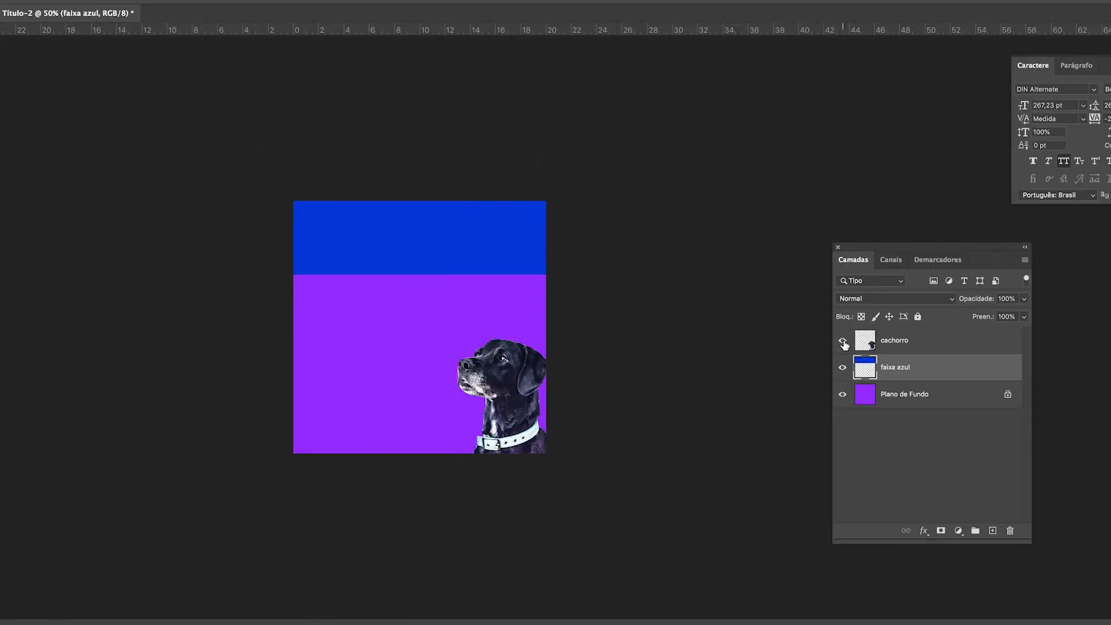
left_click(844, 343)
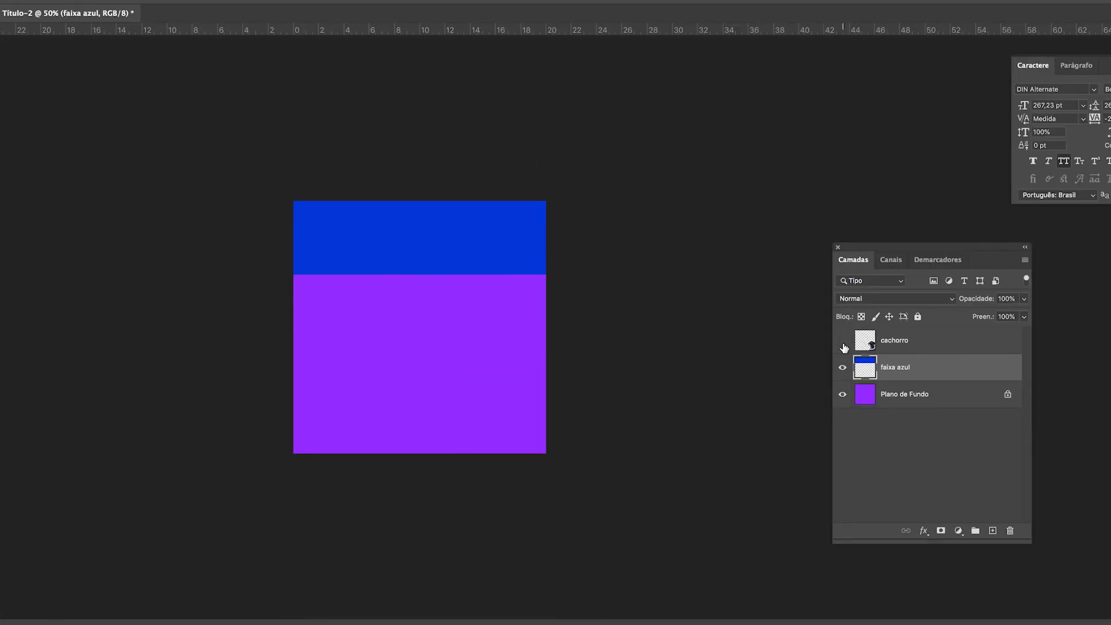
Step: Toggle the cachorro layer's visibility several times and leave the layer shown
left_click(843, 343)
left_click(843, 343)
left_click(843, 343)
left_click(843, 342)
left_click(843, 343)
mouse_move(506, 376)
left_mouse_down()
mouse_move(452, 320)
mouse_move(515, 378)
left_mouse_up()
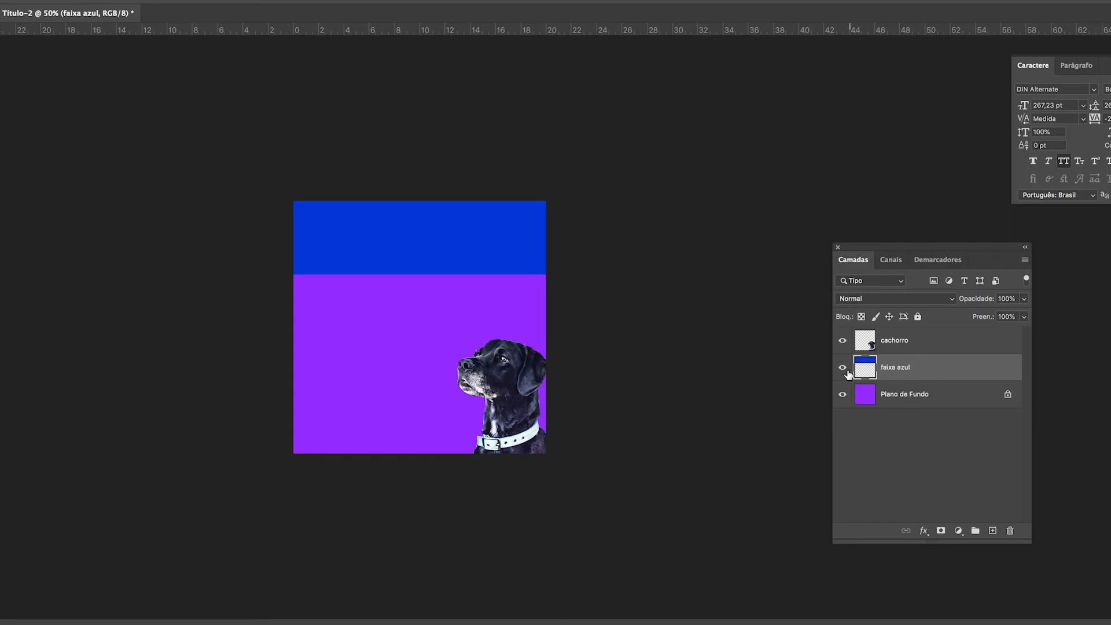
Step: Hide and show the faixa azul layer, and do the same with the cachorro layer
left_click(844, 369)
left_click(844, 369)
left_click(843, 340)
left_click(843, 340)
Step: With the faixa azul layer active, move the blue band down and to the left, and undo the move
left_click_drag(470, 269, 349, 360)
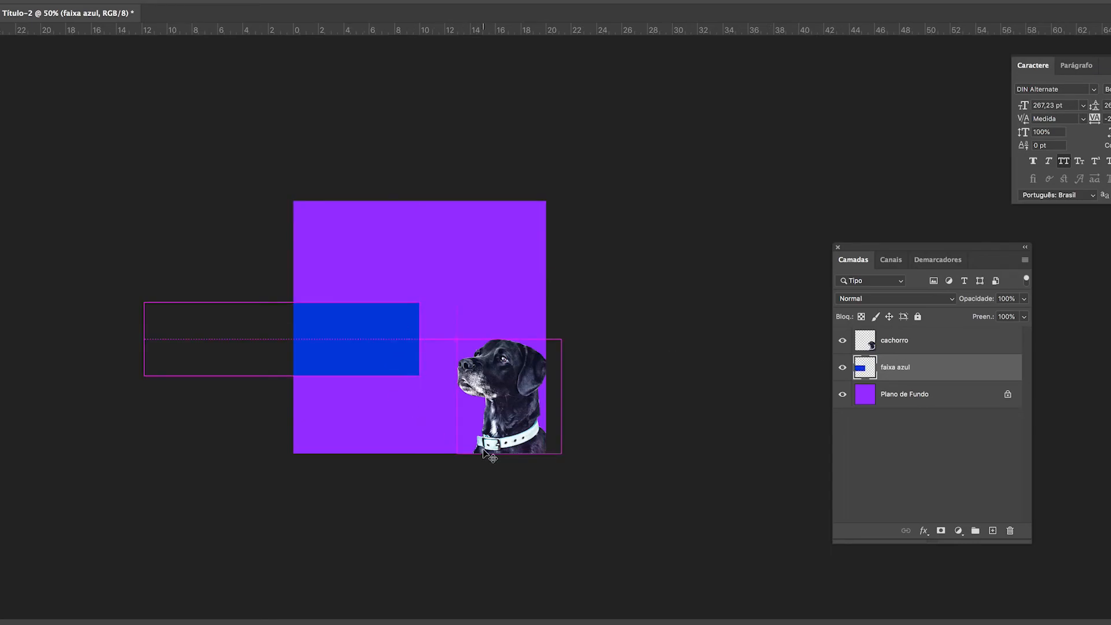
key("ctrl+z")
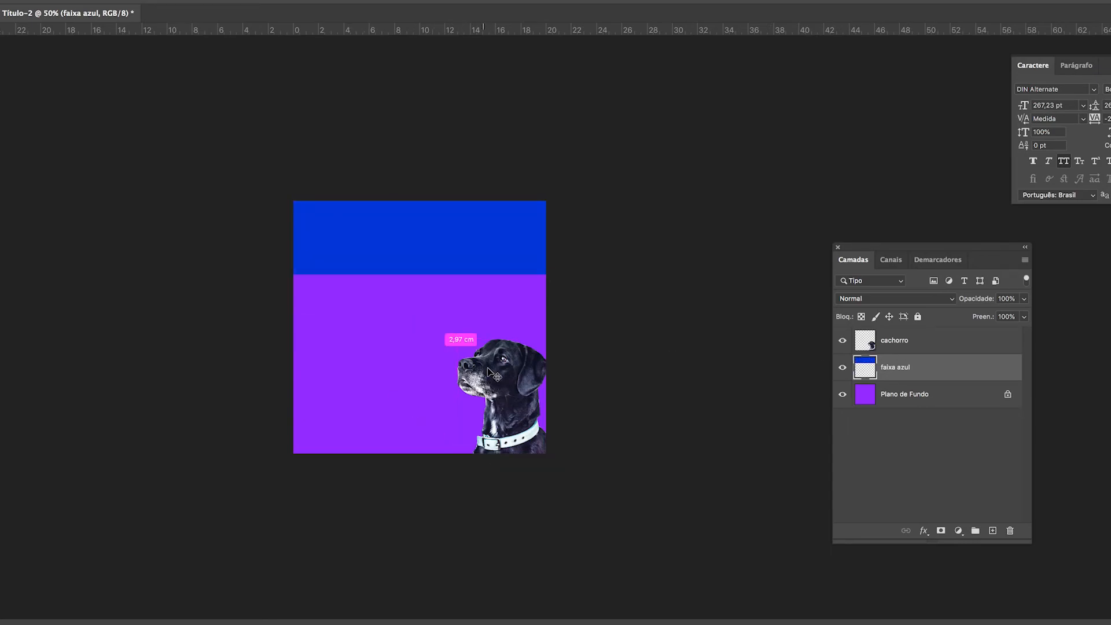
Step: Select the cachorro layer and move the dog slightly down and to the left
left_click(921, 344)
left_click_drag(491, 405, 491, 419)
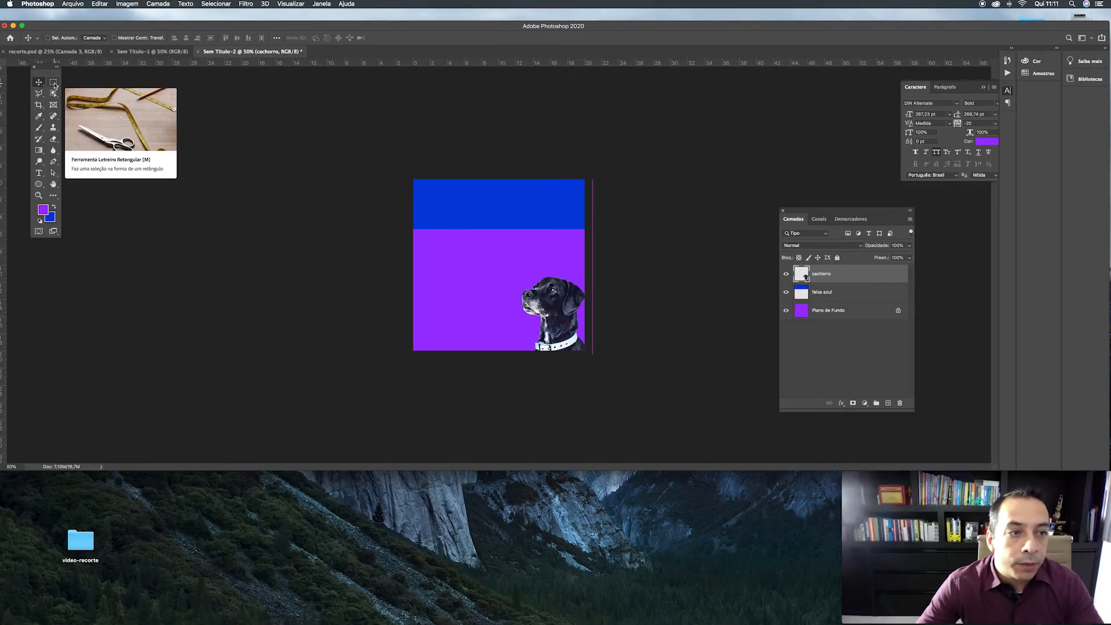
Step: Draw a rectangular marquee across the blue band's lower edge, left of the dog, and deselect it with the Move tool active
left_click(53, 82)
left_click_drag(319, 237, 418, 348)
left_click_drag(498, 279, 497, 279)
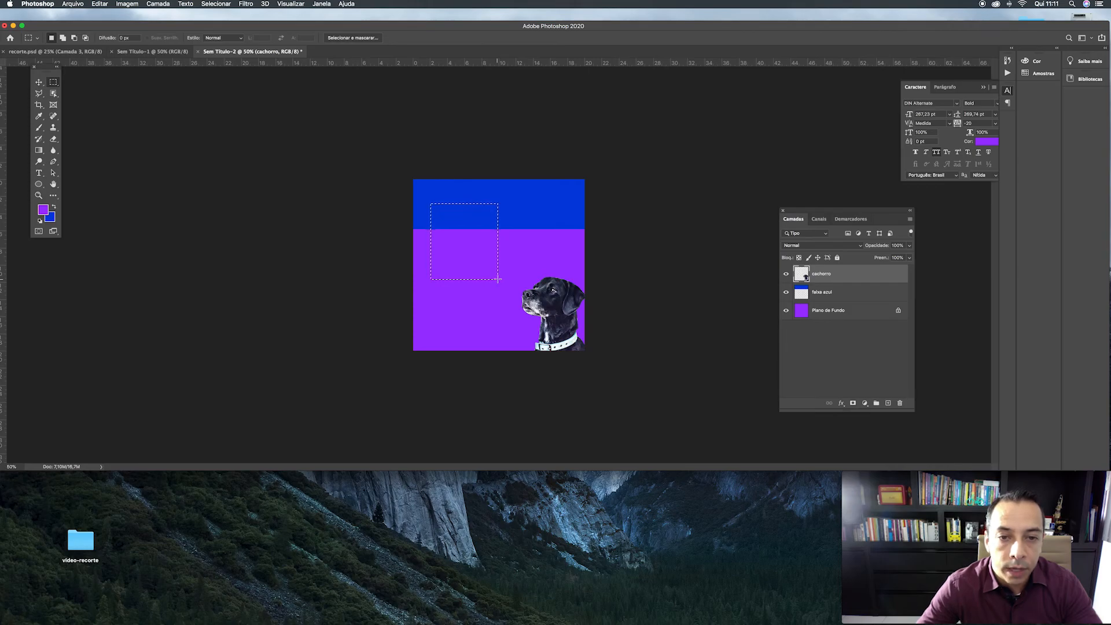
left_click(55, 140)
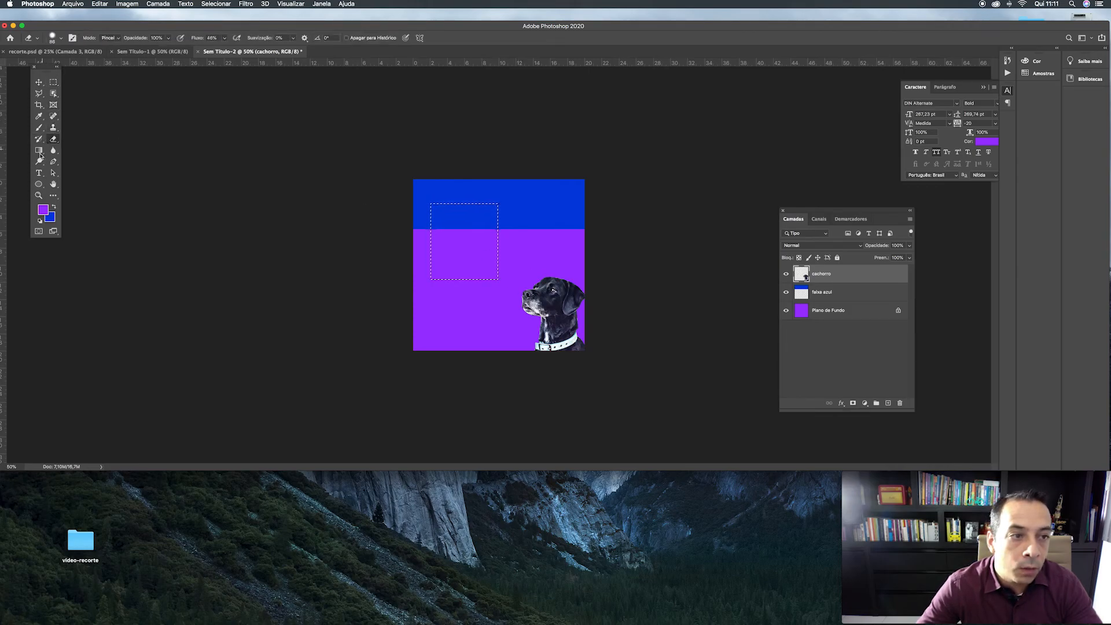
left_click(54, 84)
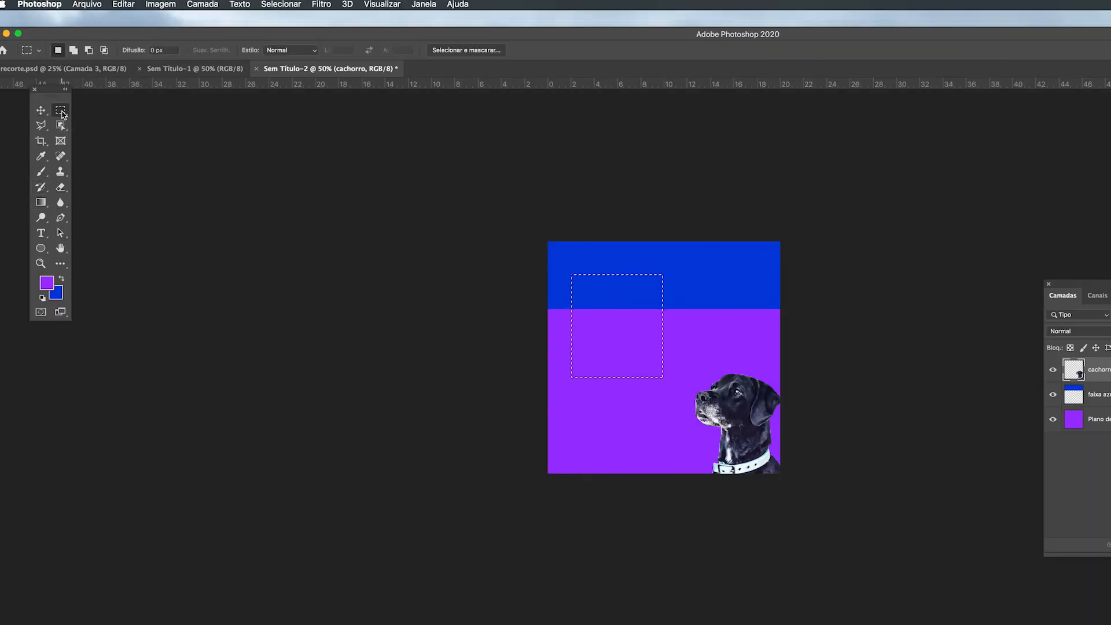
left_click(40, 110)
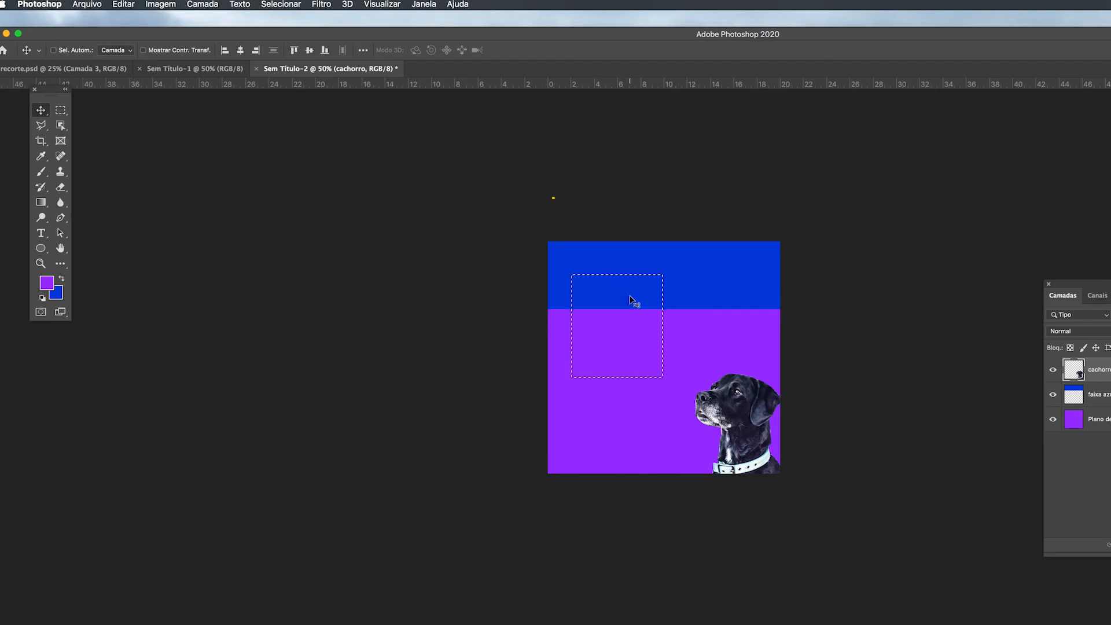
key("super")
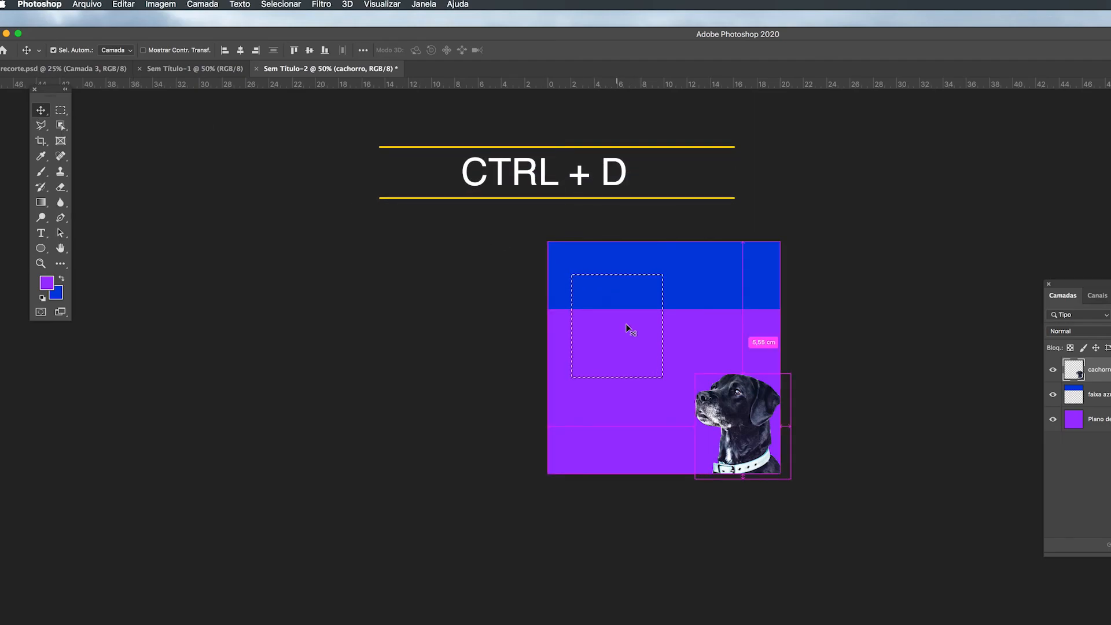
key("super+d")
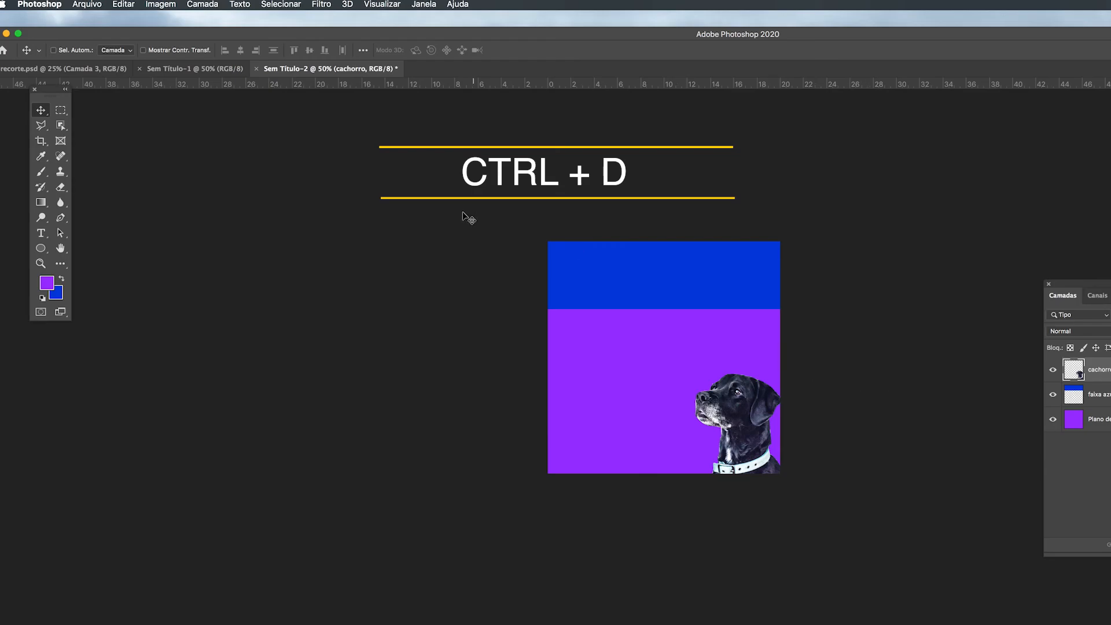
Step: Draw another rectangular marquee from the blue band to the dog's head, deselect it and return to the Move tool
left_click(60, 110)
left_click_drag(621, 297, 732, 391)
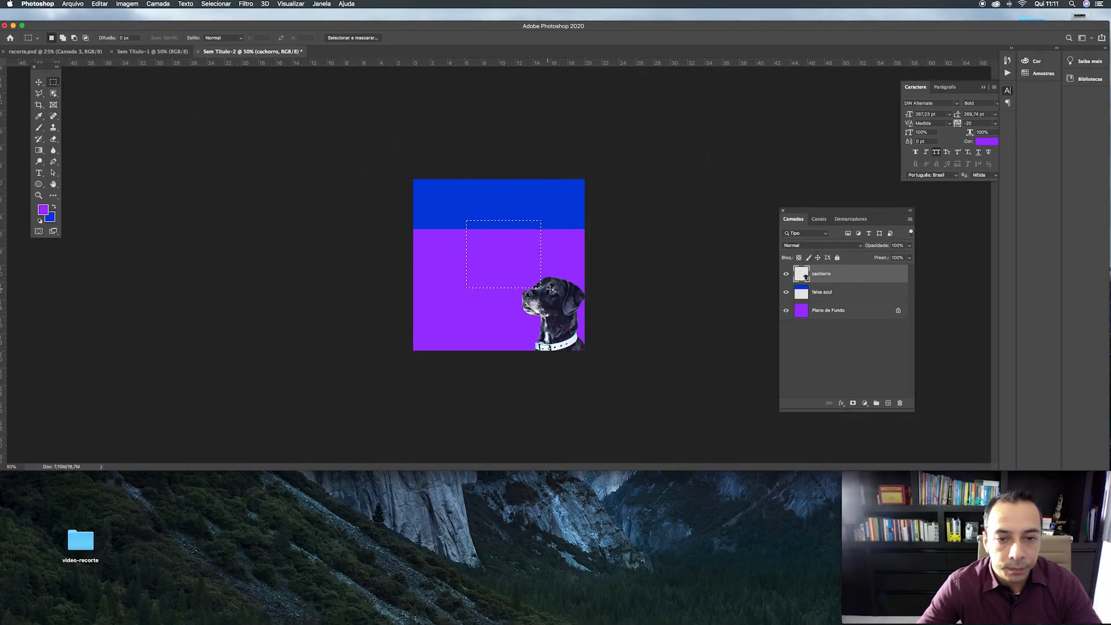
key("super+d")
key("v")
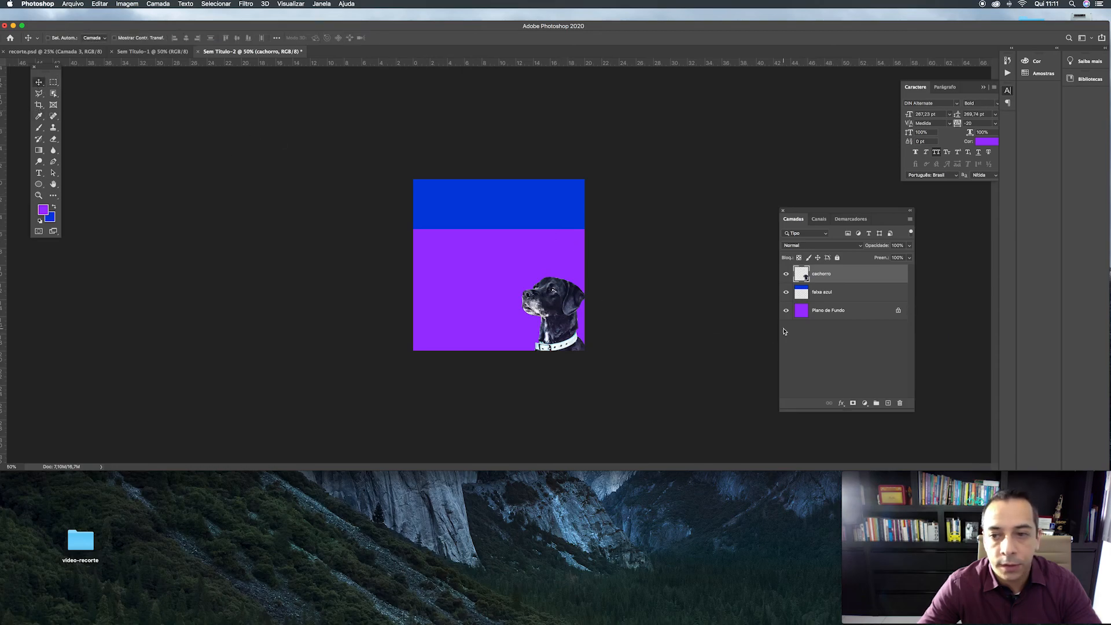
Step: Hide the cachorro layer and show it again
left_click(786, 276)
left_click(787, 276)
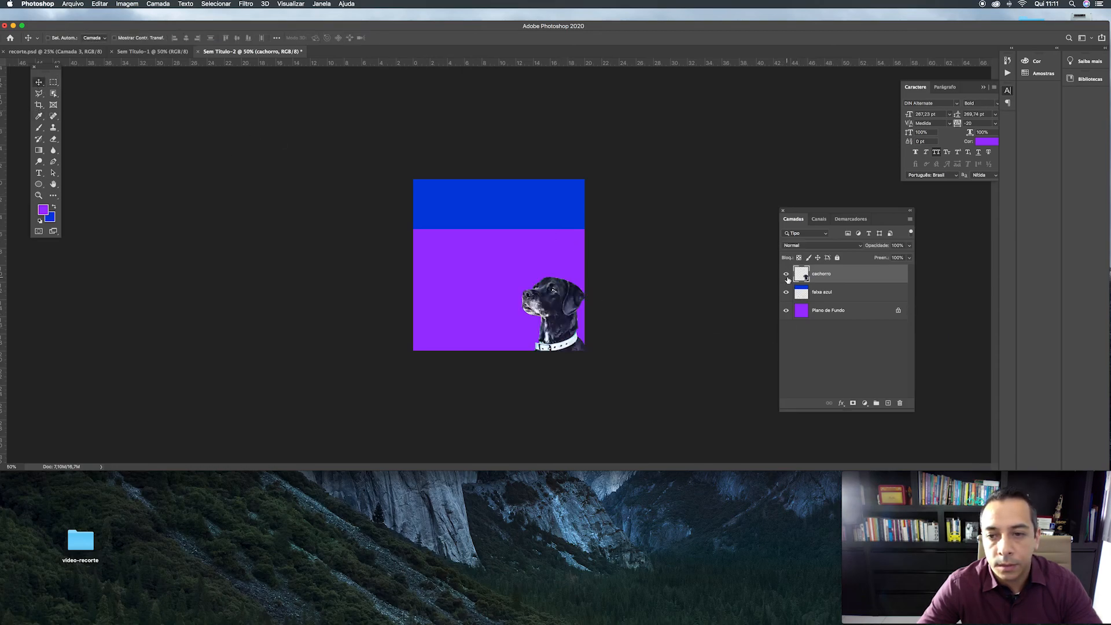